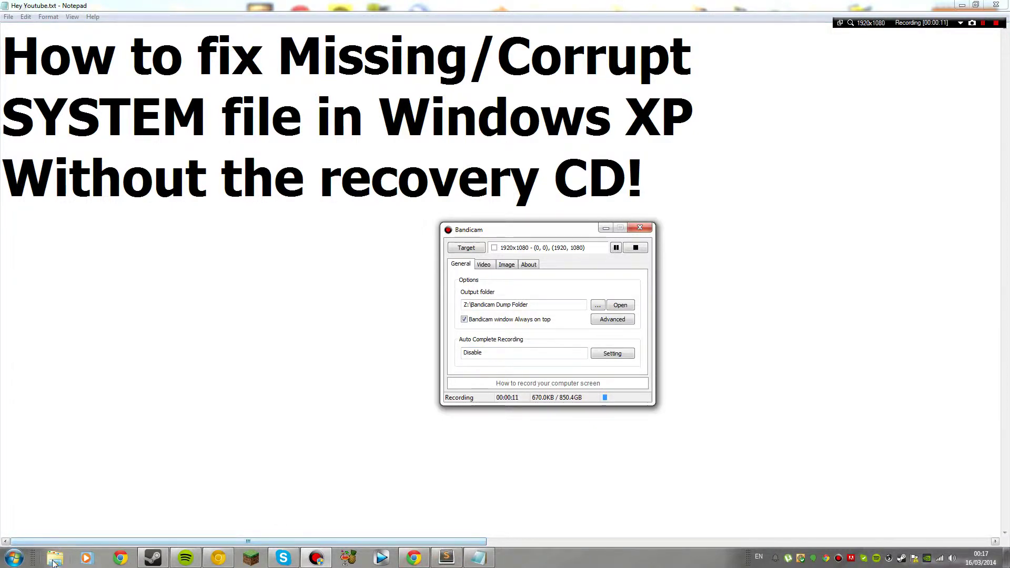
- From the desktop, view the 0.jpg missing SYSTEM file error screenshot full screen, then close it
mouse_move(185, 558)
key("super+d")
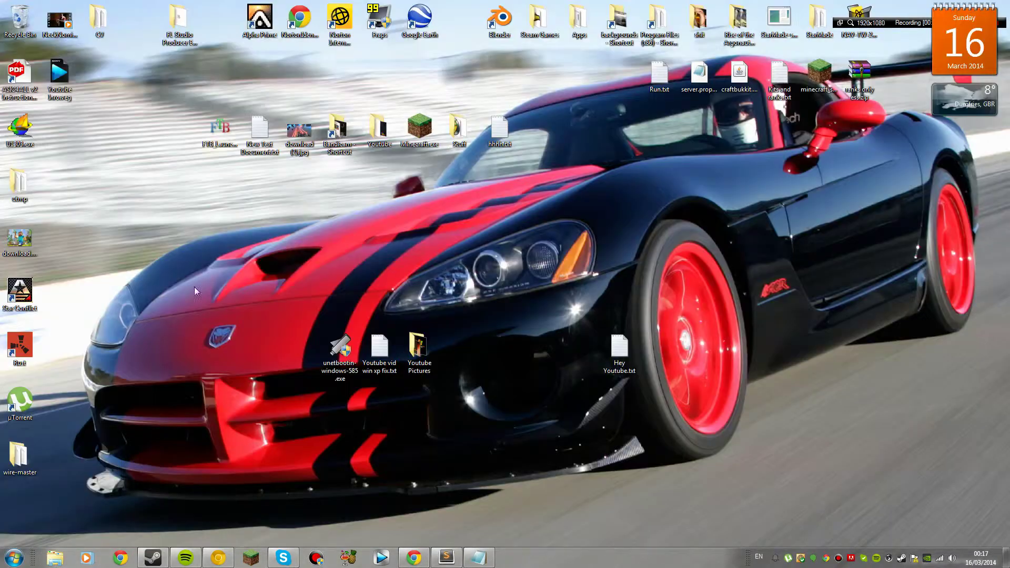
double_click(420, 351)
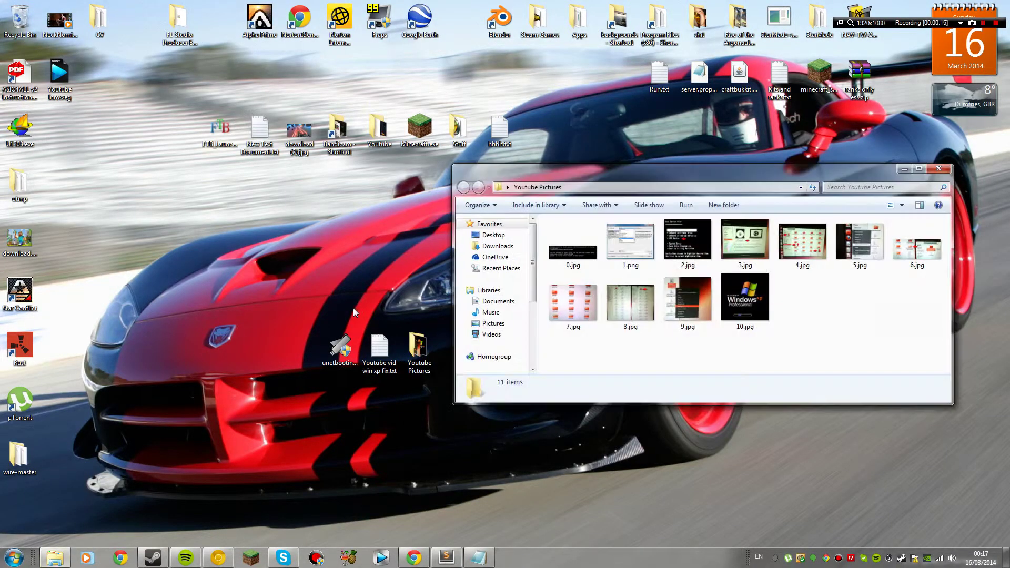
double_click(573, 249)
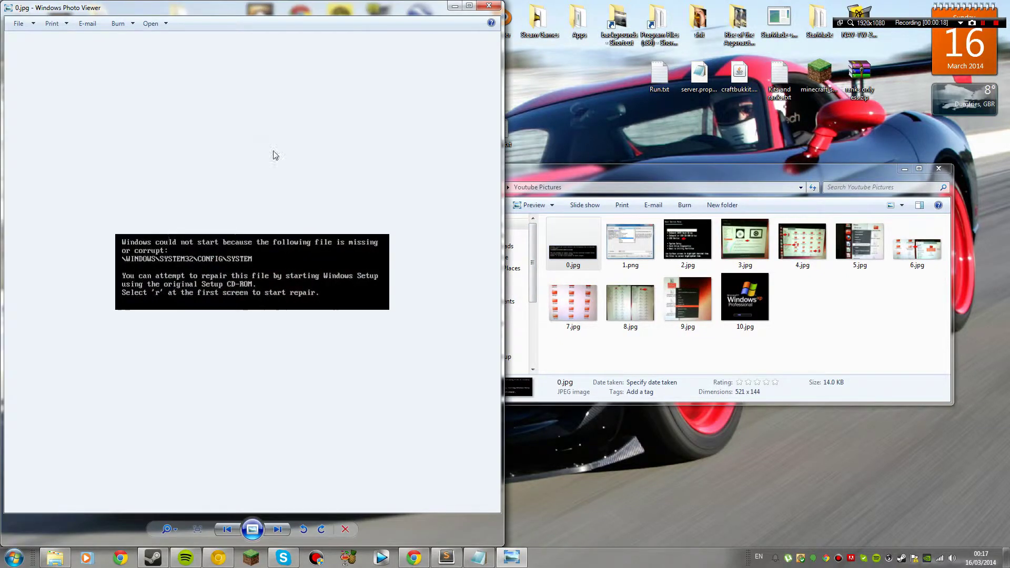
left_click(468, 5)
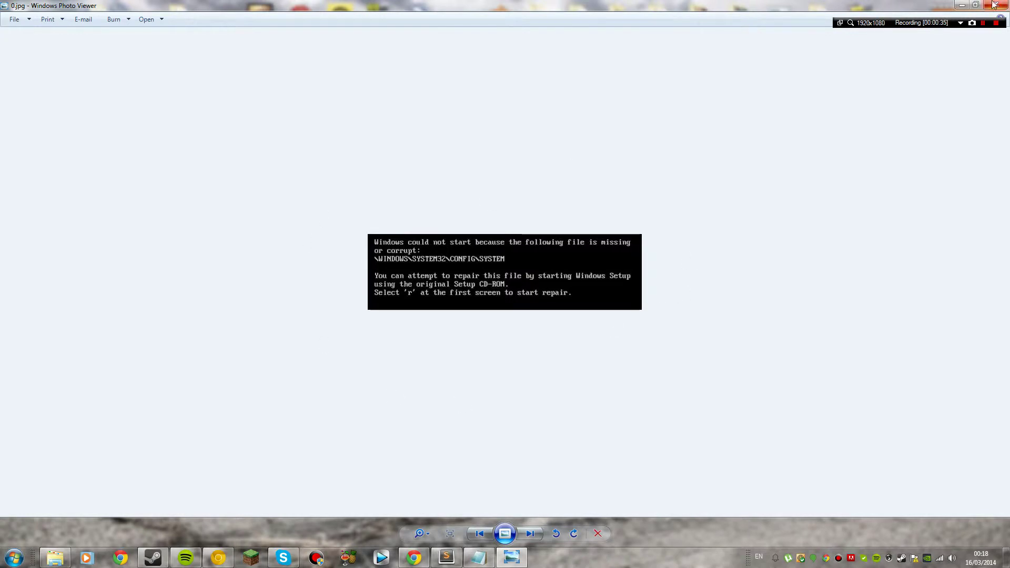
key("alt+F4")
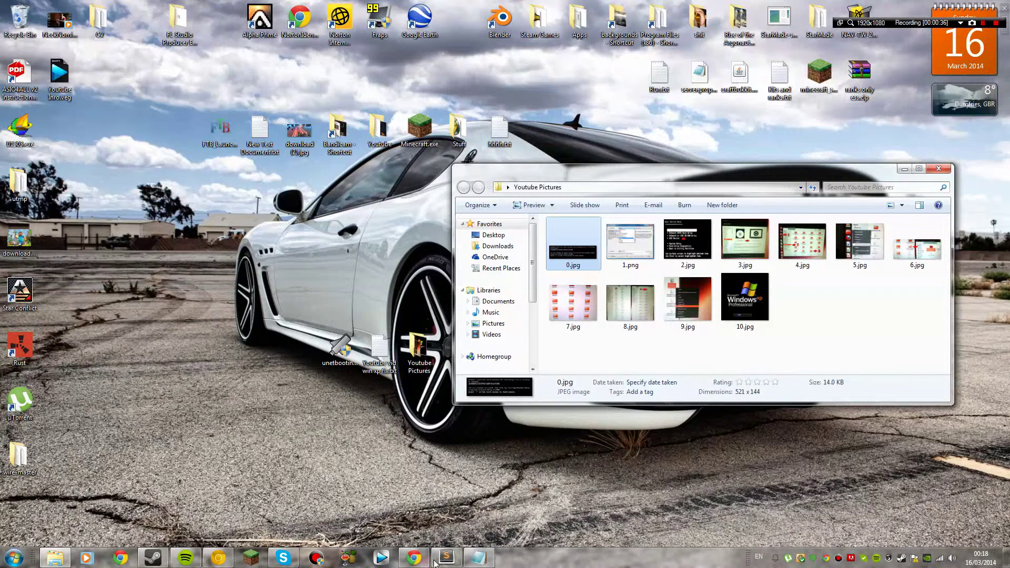
- Highlight the 'Without the recovery CD!' title line in Notepad, then bring up the fix notes
left_click(478, 557)
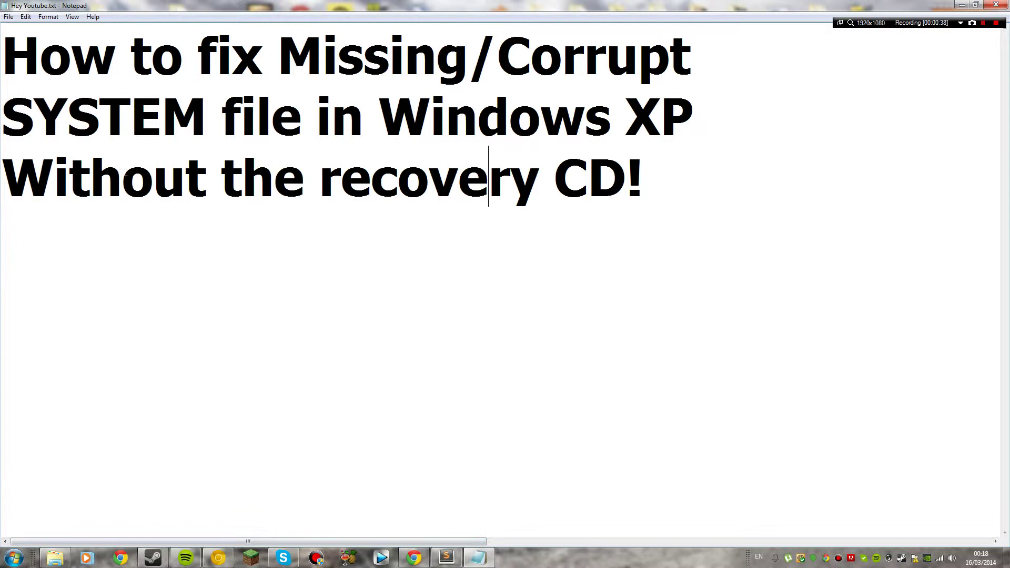
left_click_drag(33, 182, 2, 181)
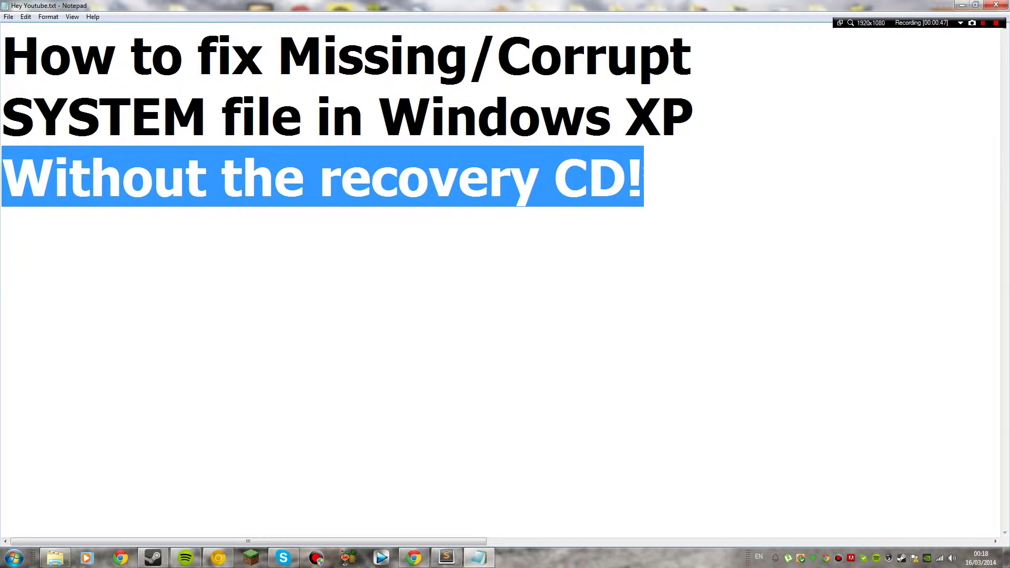
left_click(643, 176)
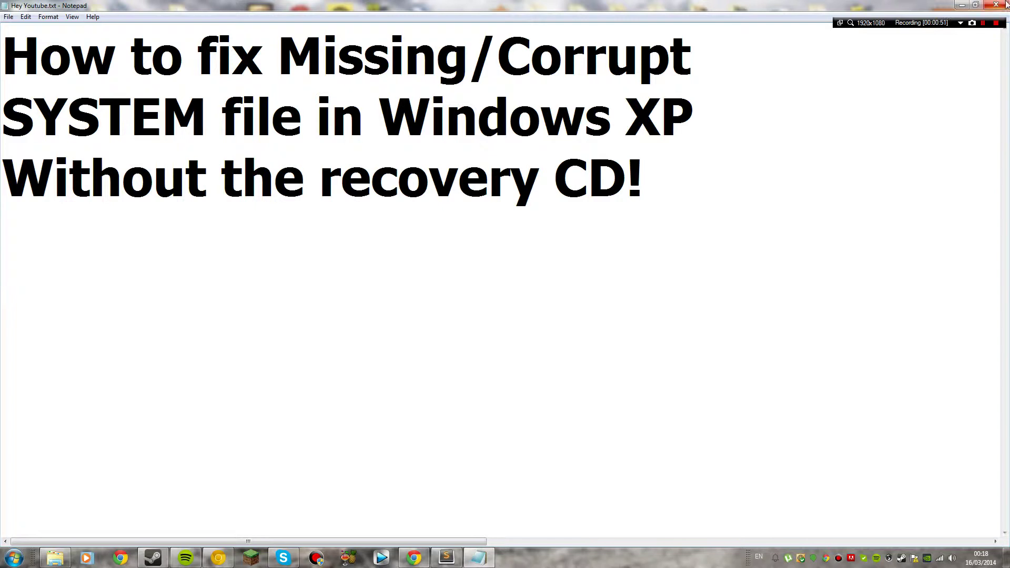
left_click(446, 557)
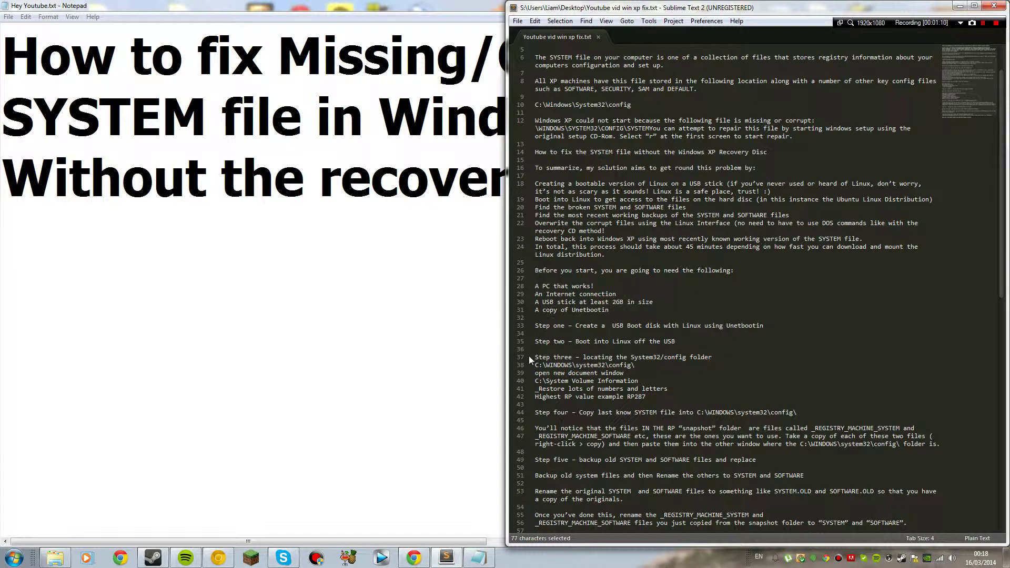
- Move the caret past the requirements list in Youtube vid win xp fix.txt
key("Right")
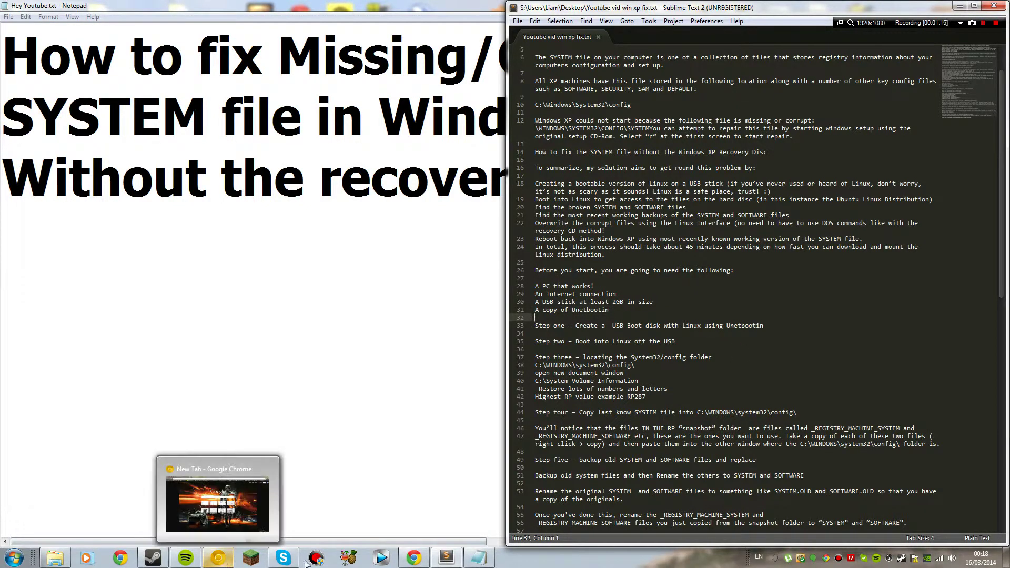
- Start the Windows UNetbootin download from the UNetbootin homepage found in the Google results
left_click(413, 560)
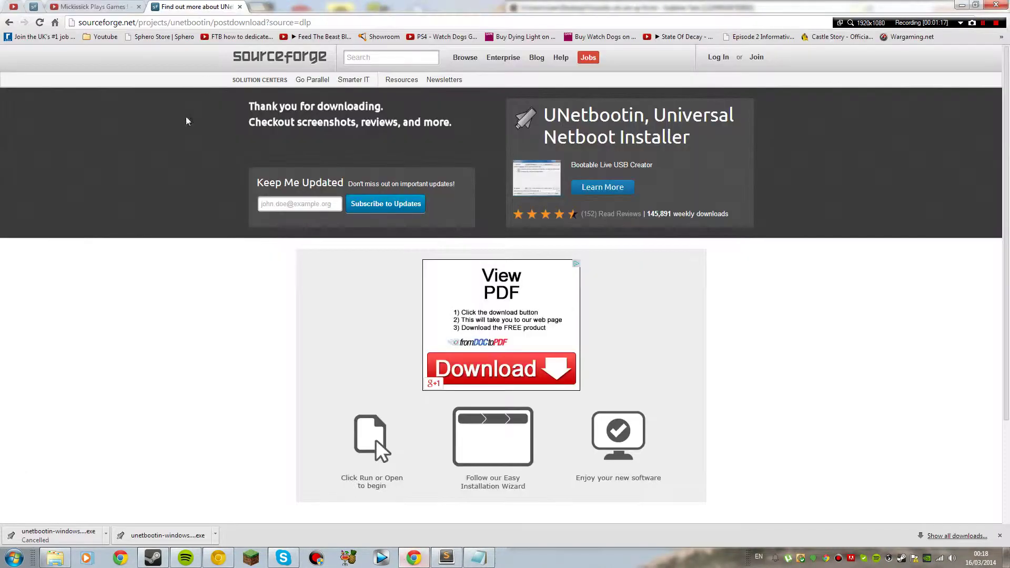
left_click(9, 23)
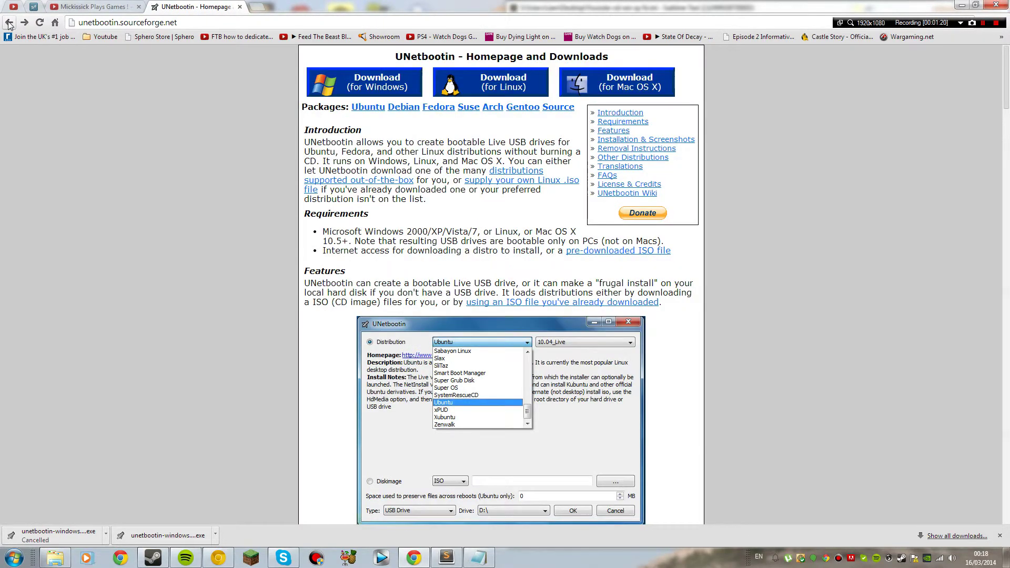
left_click(9, 23)
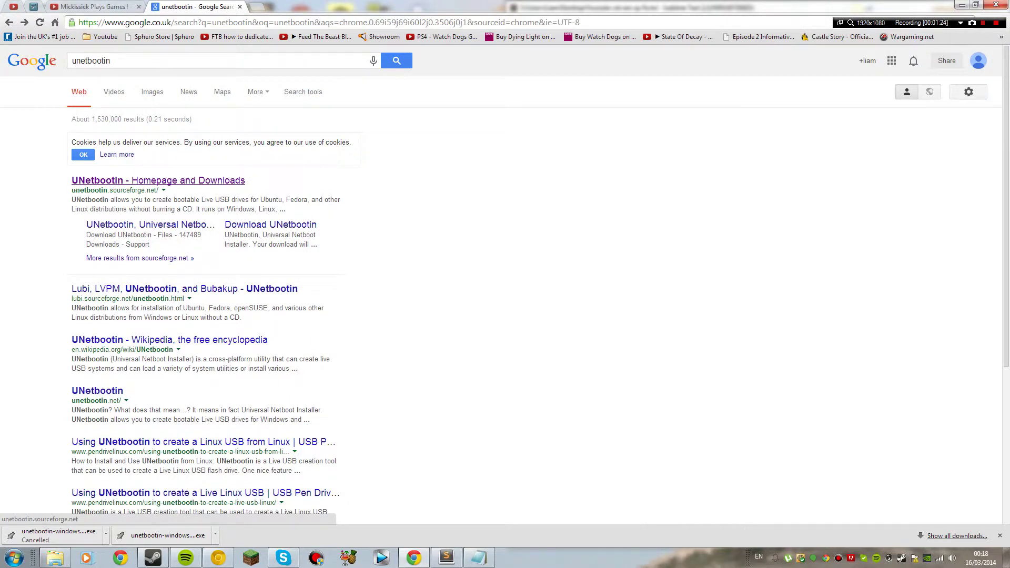
left_click(117, 183)
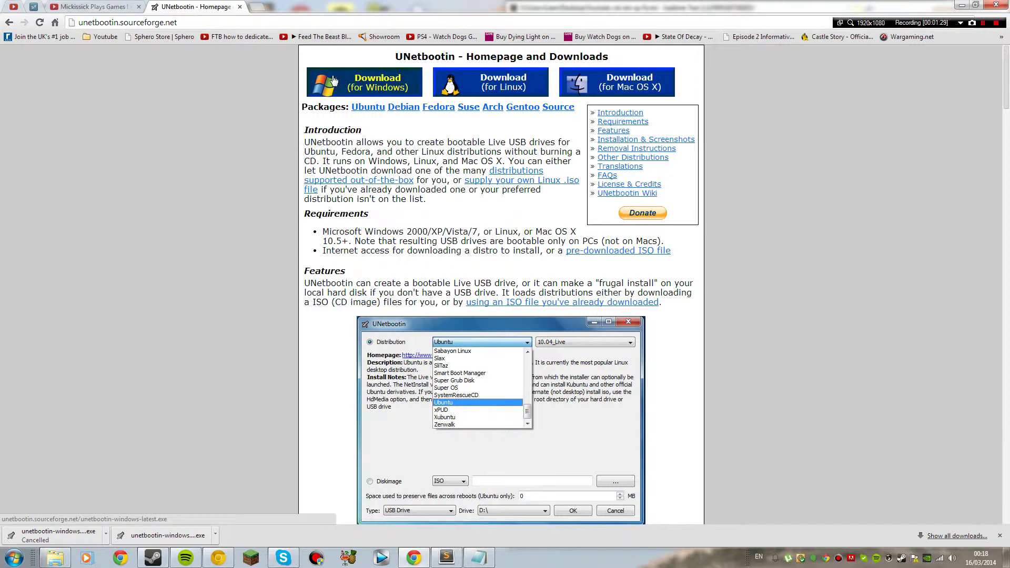
left_click(360, 89)
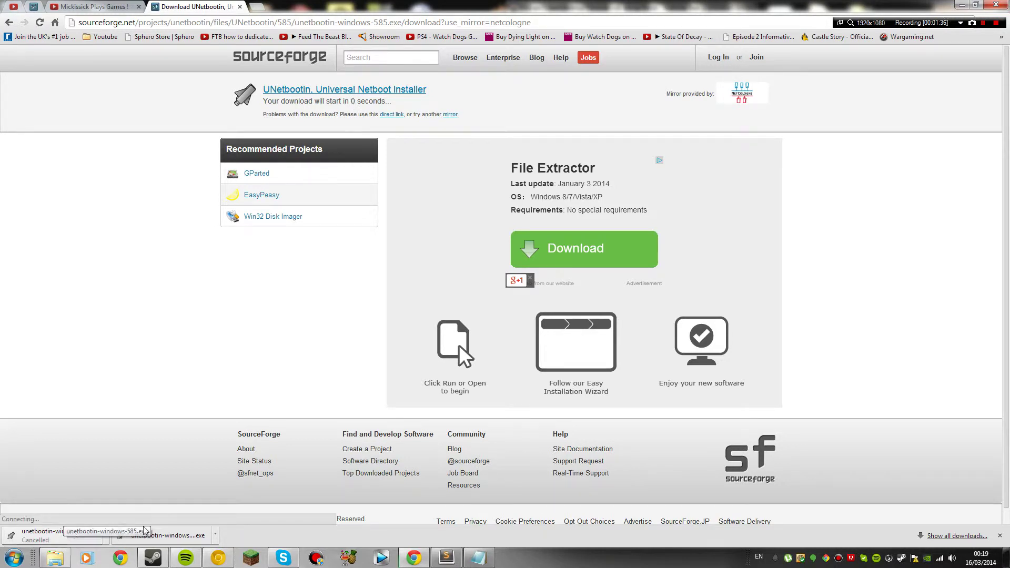
- Cancel the duplicate UNetbootin download and return to the desktop
right_click(97, 541)
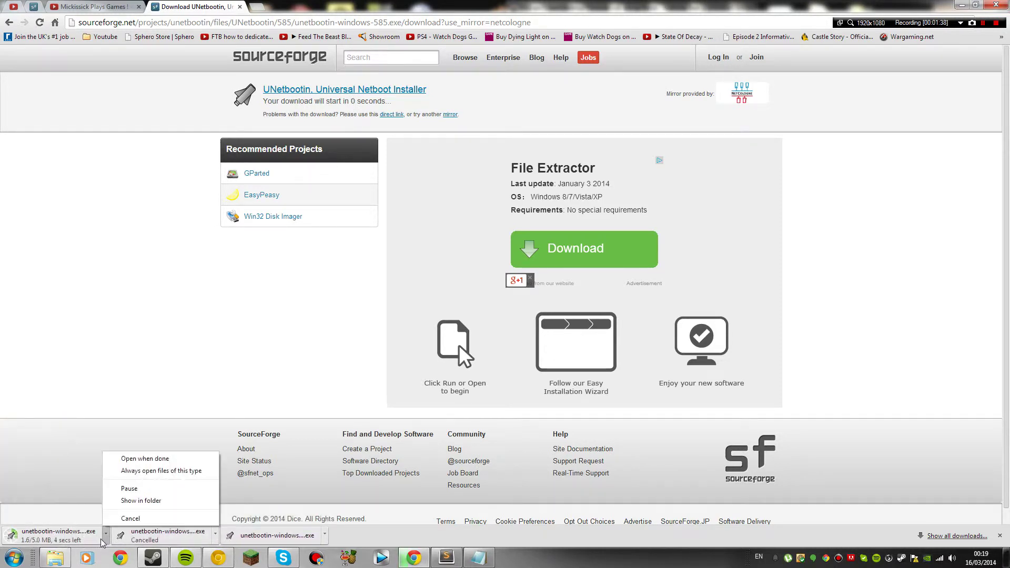
left_click(122, 517)
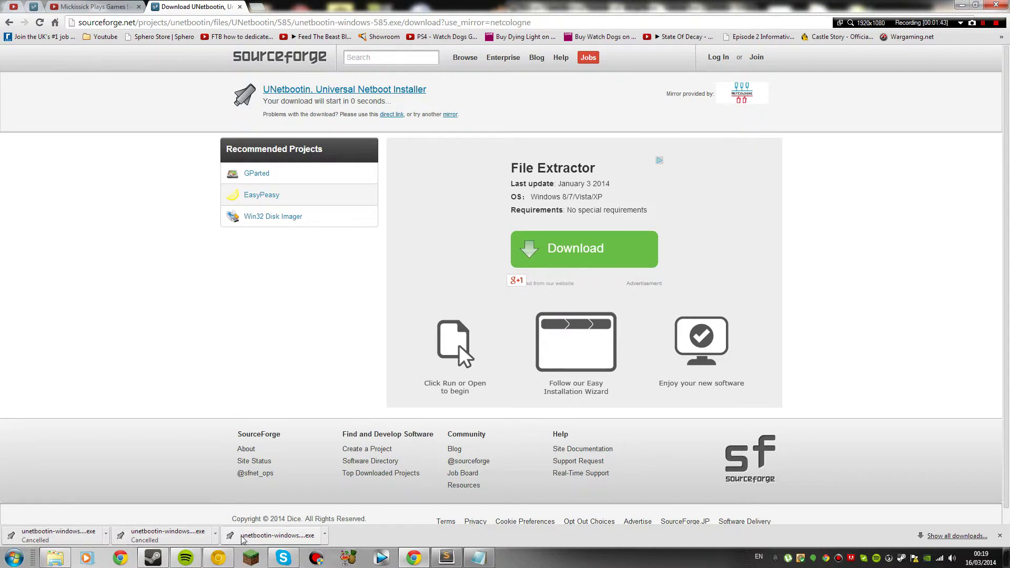
right_click(292, 530)
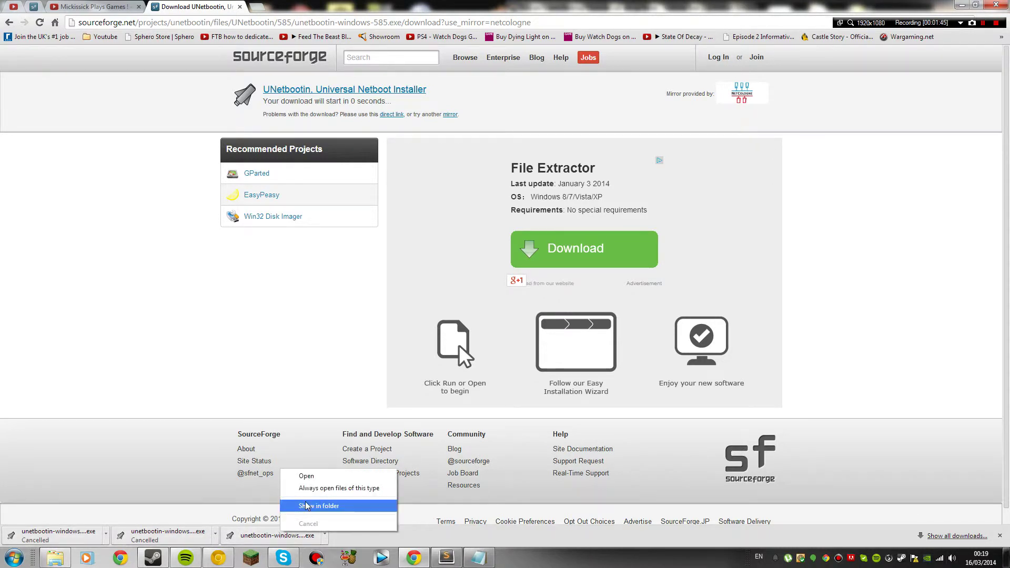
left_click(234, 198)
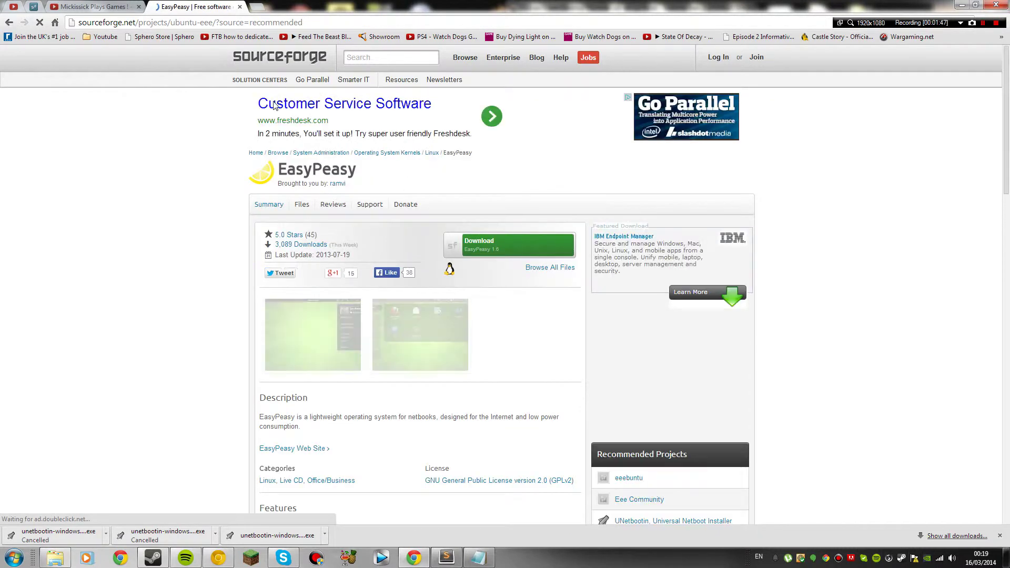
left_click(9, 22)
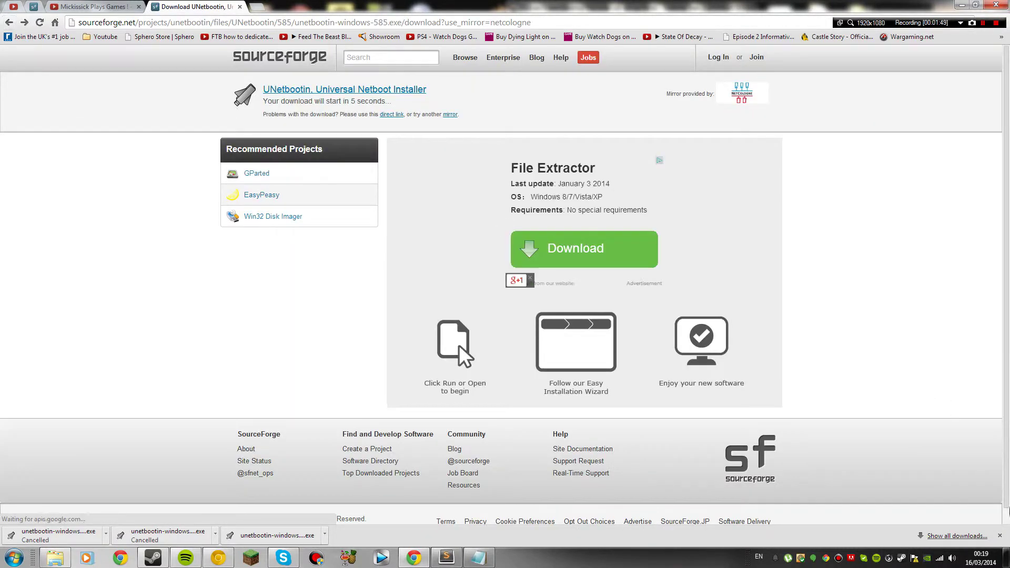
key("super+d")
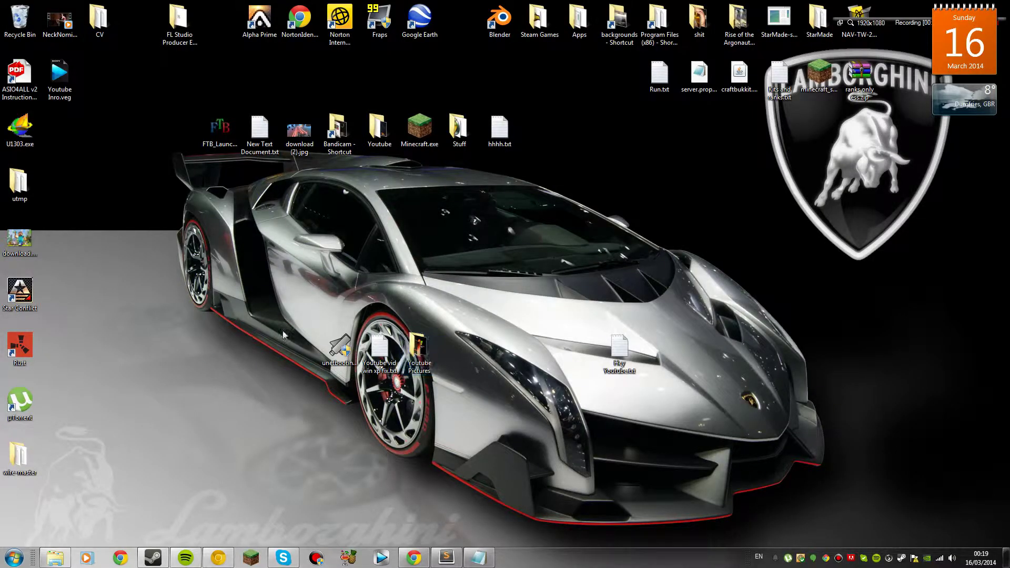
- Start UNetbootin from the desktop icon and choose Ubuntu from the Distribution list
mouse_move(339, 347)
left_mouse_down()
mouse_move(260, 348)
mouse_move(340, 350)
left_mouse_up()
left_click(340, 416)
mouse_move(335, 371)
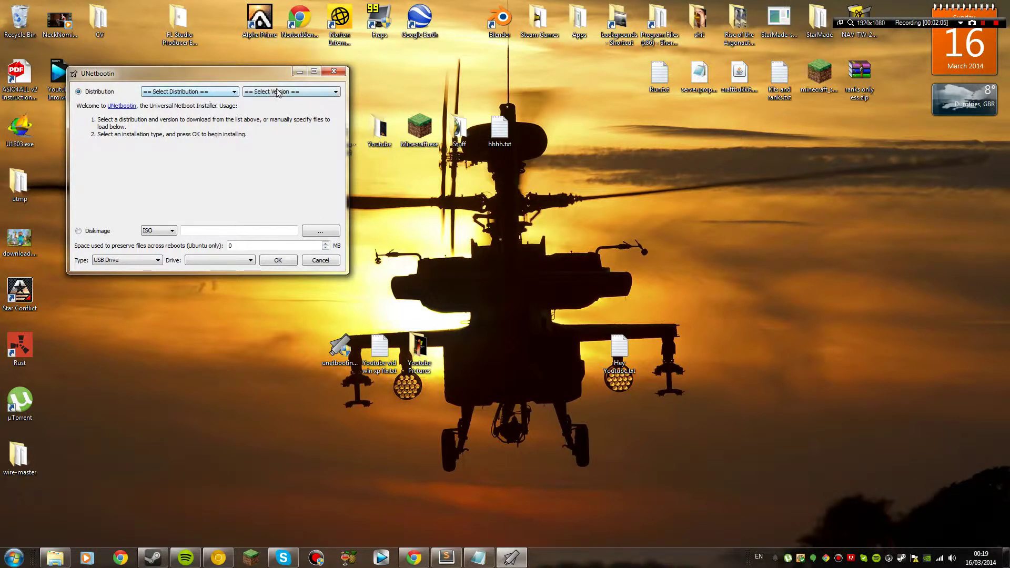
left_click(178, 93)
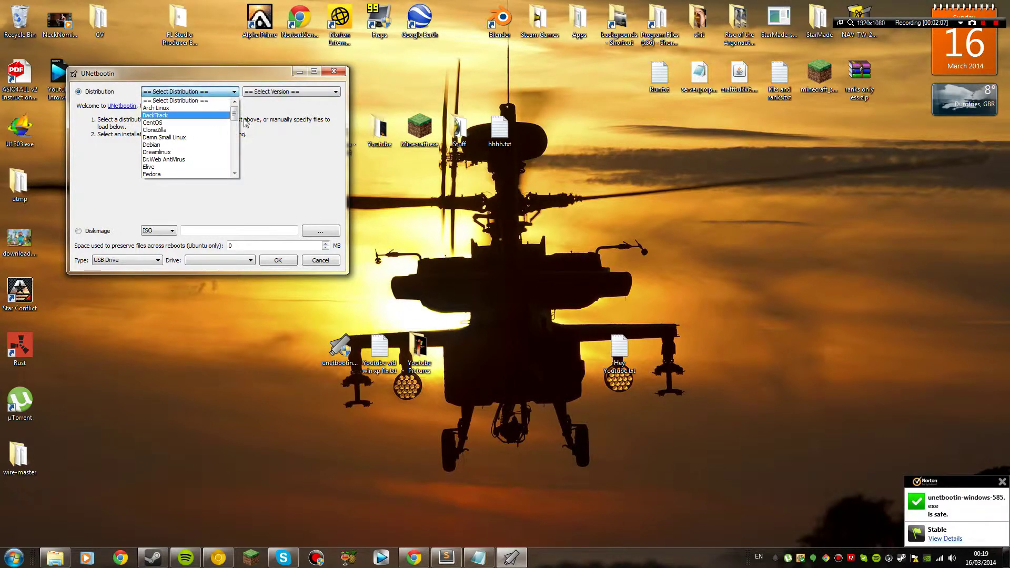
left_click_drag(234, 115, 235, 161)
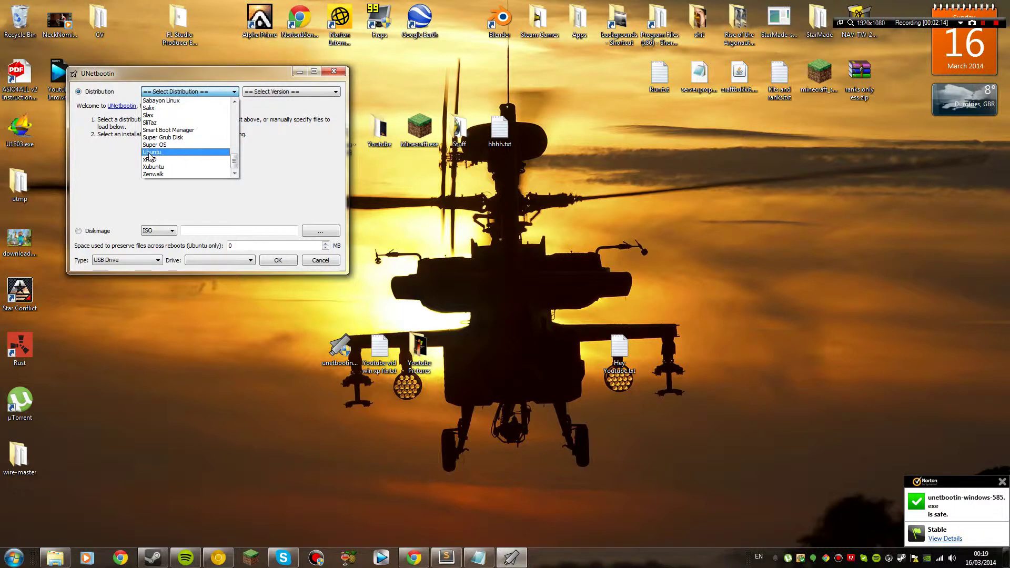
left_click(150, 152)
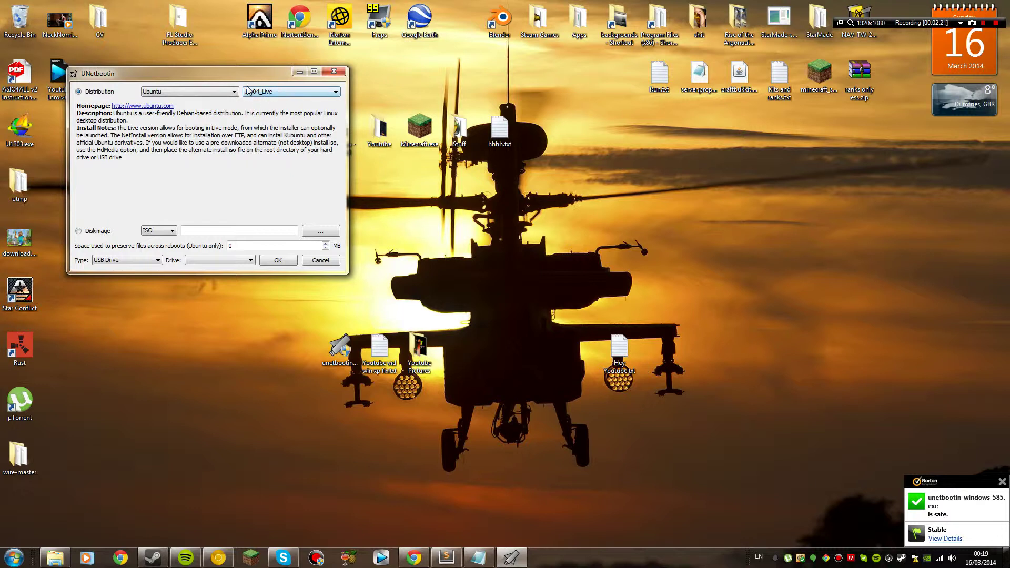
left_click(274, 92)
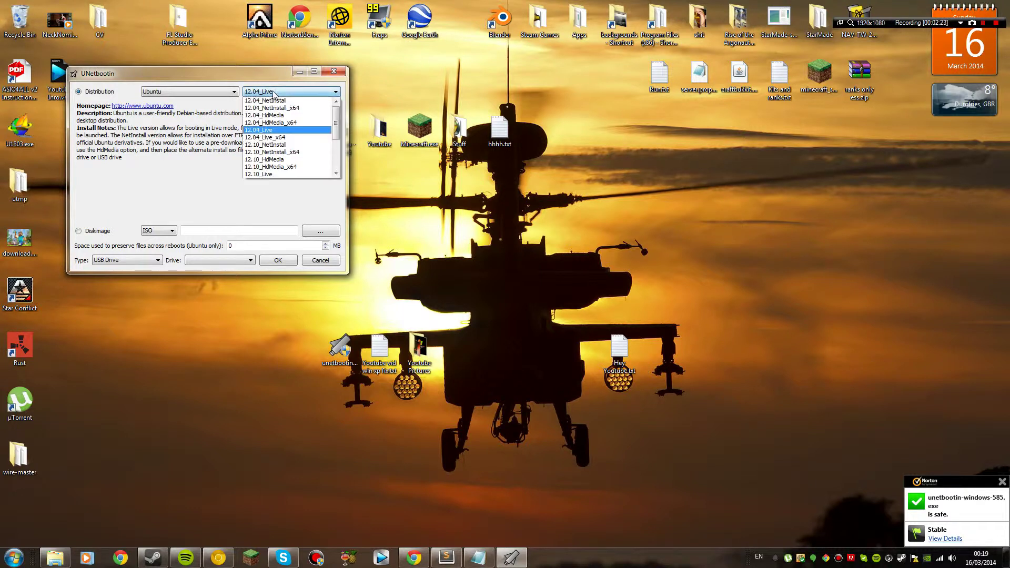
- Confirm 12.04_Live with USB Drive type, then close UNetbootin and its compatibility warning
left_click(274, 93)
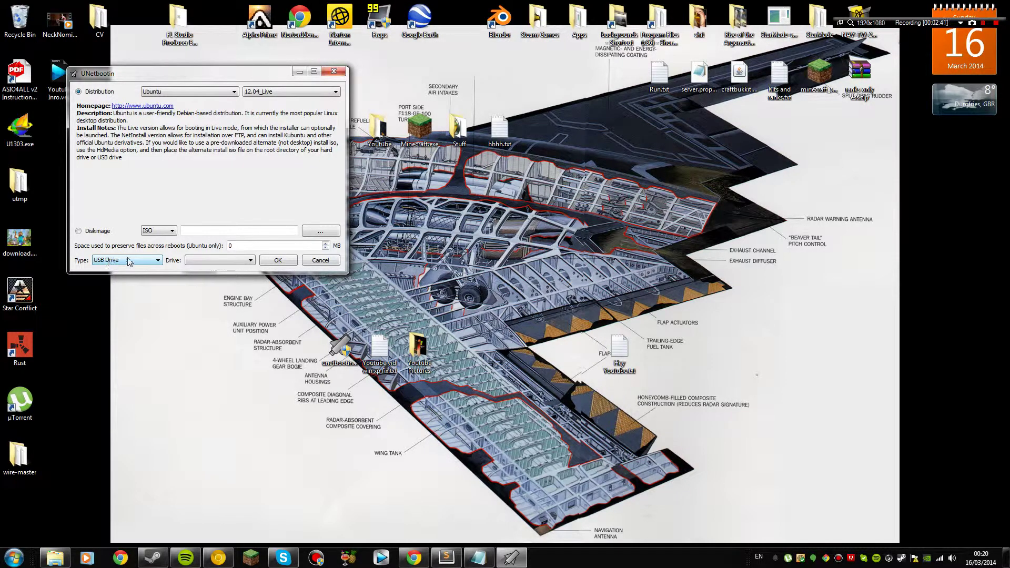
left_click(250, 261)
left_click(129, 260)
left_click(130, 261)
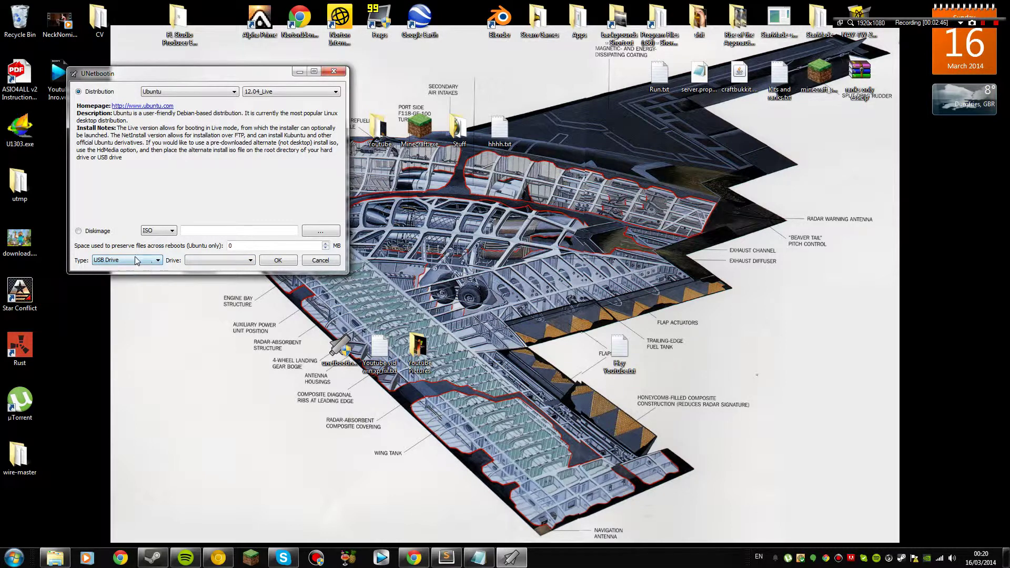
left_click(191, 262)
key("shift+Tab")
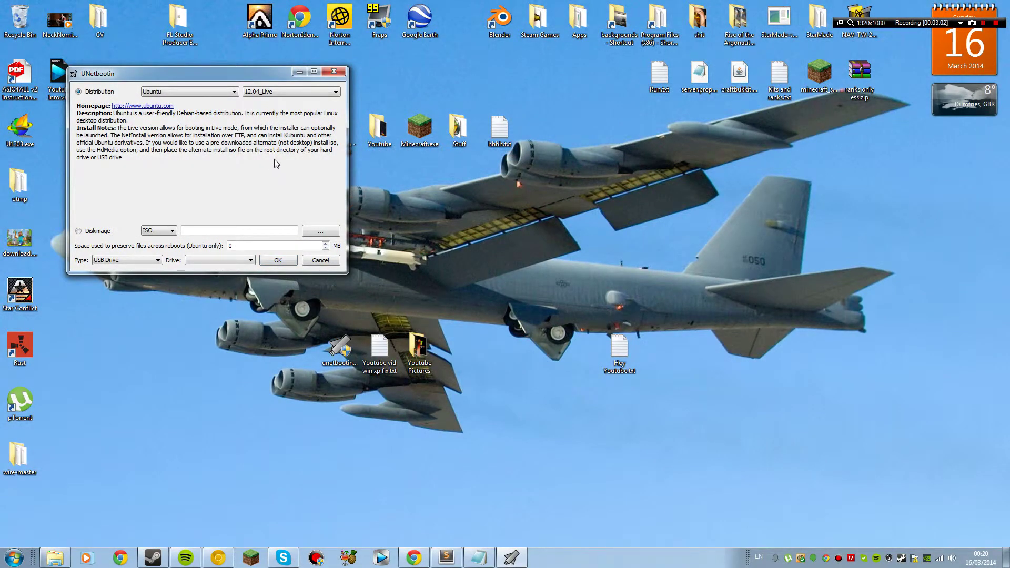
left_click(331, 71)
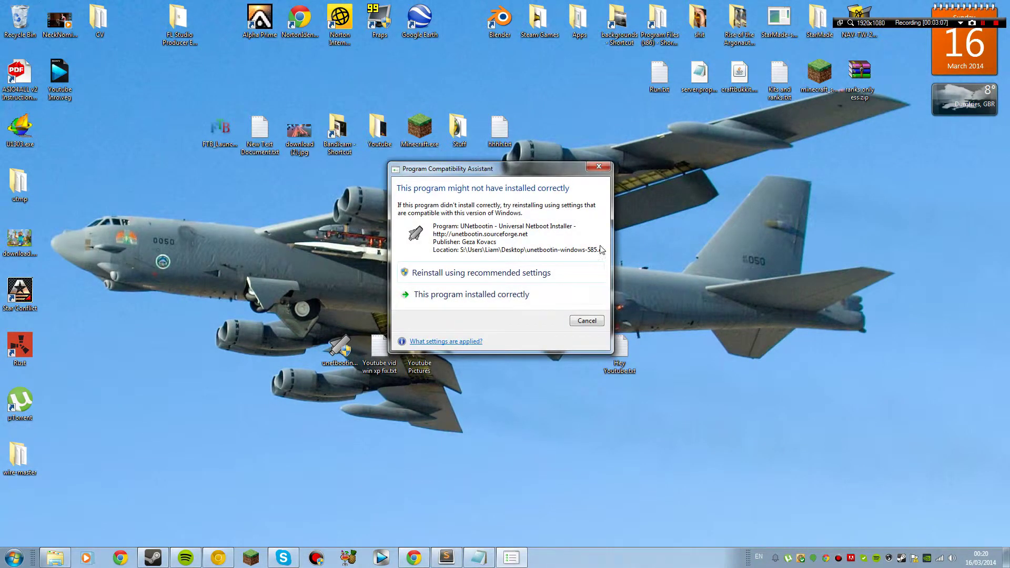
left_click(601, 168)
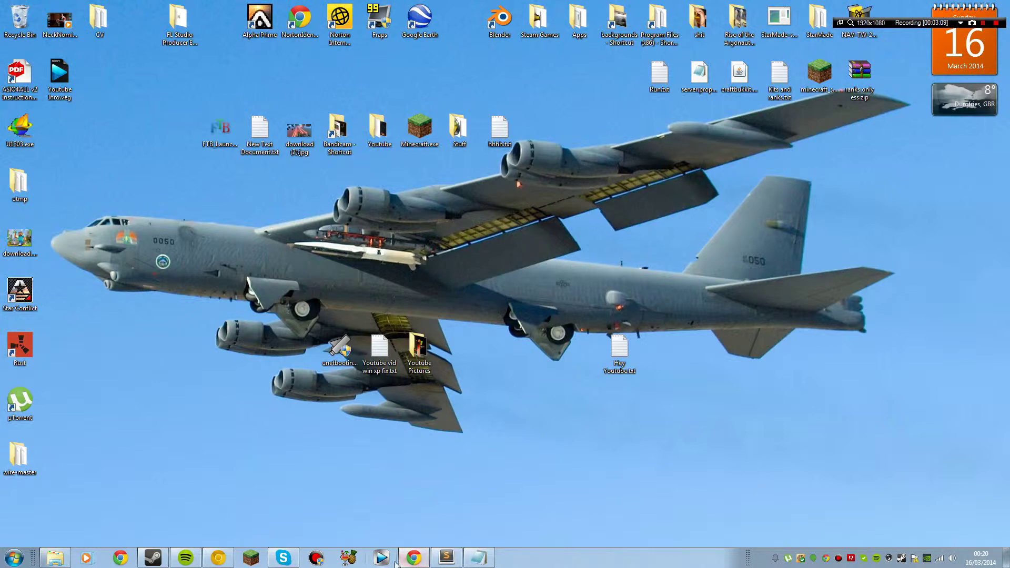
- Bring the Sublime Text fix notes forward, then open the Youtube Pictures folder from the taskbar
left_click(447, 560)
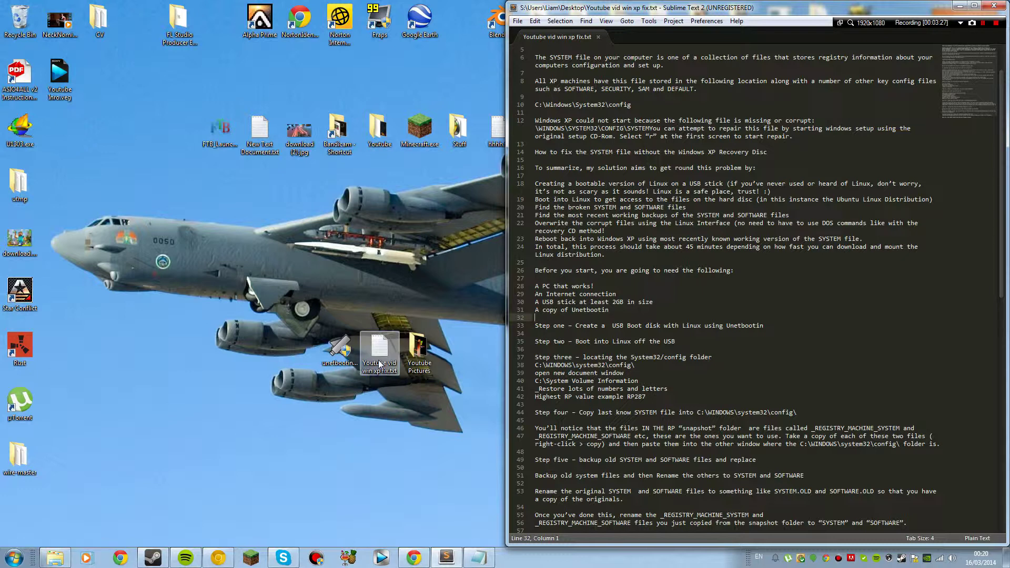
left_click(55, 558)
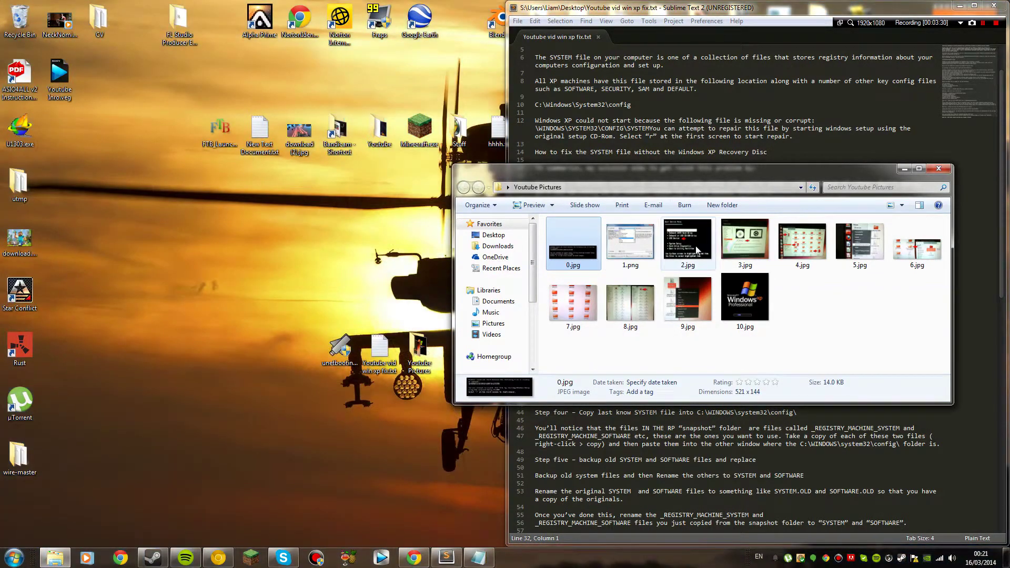
double_click(688, 239)
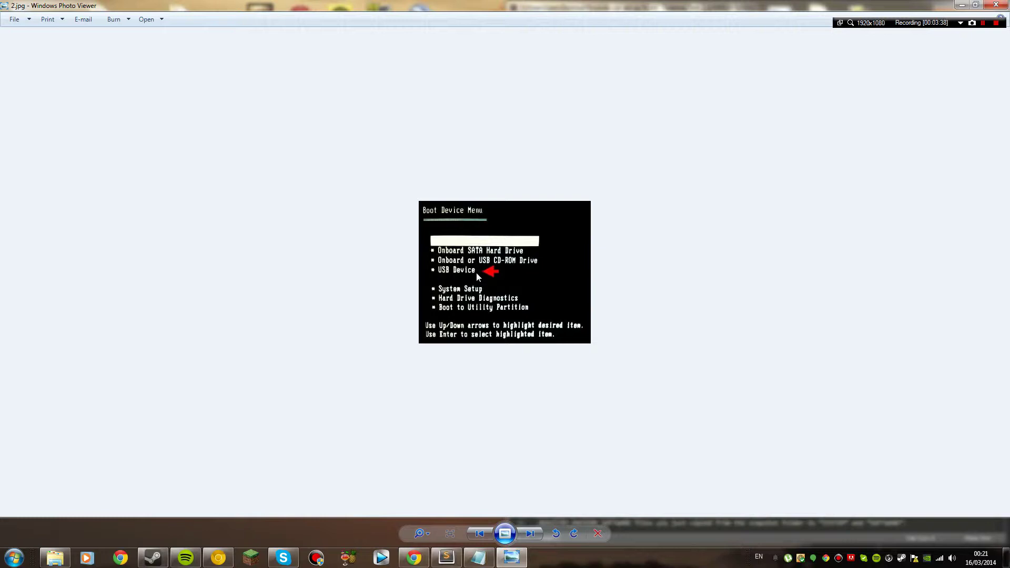
left_click(998, 5)
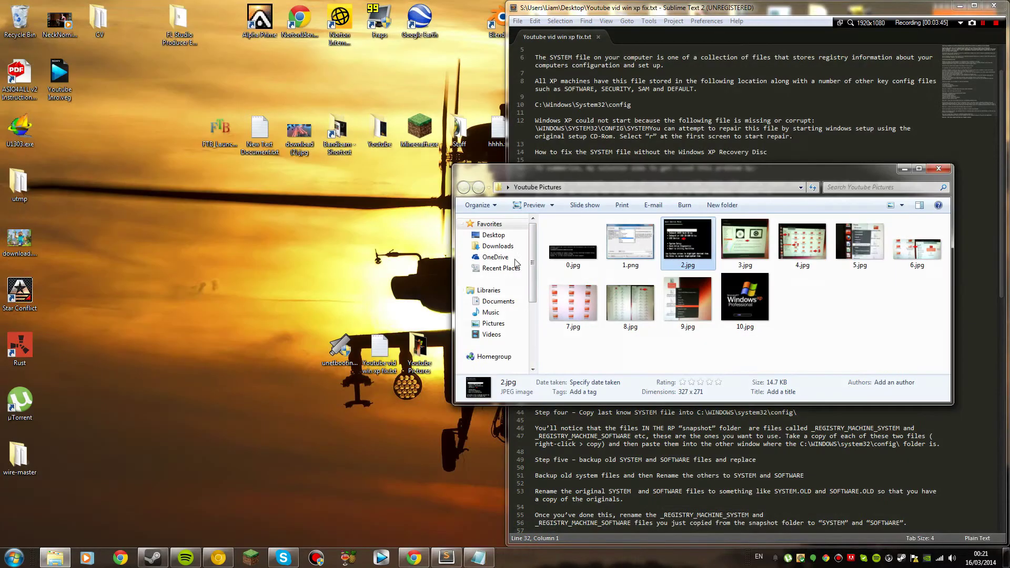
- Snap the Explorer window left with Win+Left and open 3.jpg in Photo Viewer
key("super+Left")
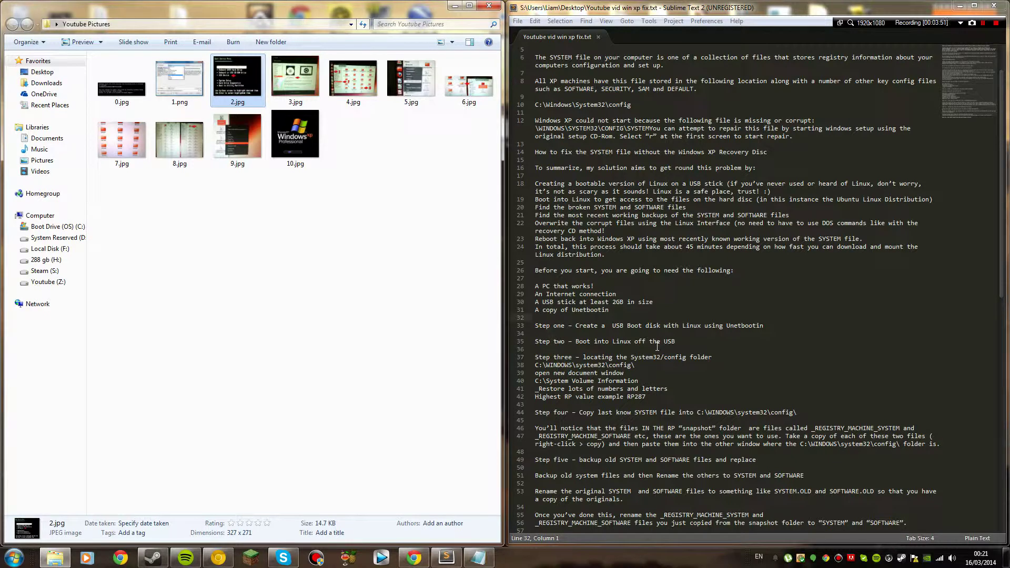
double_click(291, 83)
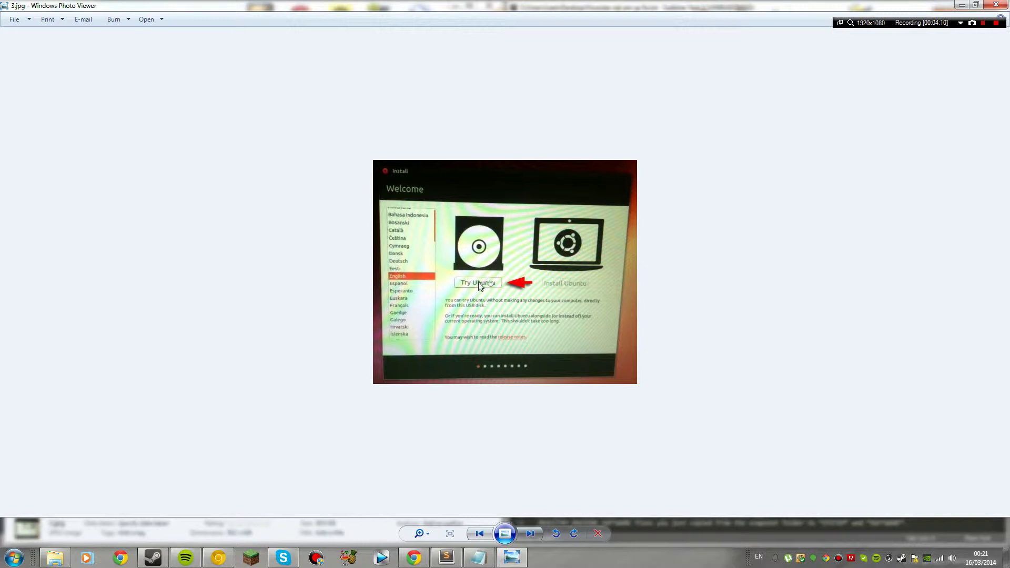
- Close the 3.jpg preview in Windows Photo Viewer
left_click(1002, 5)
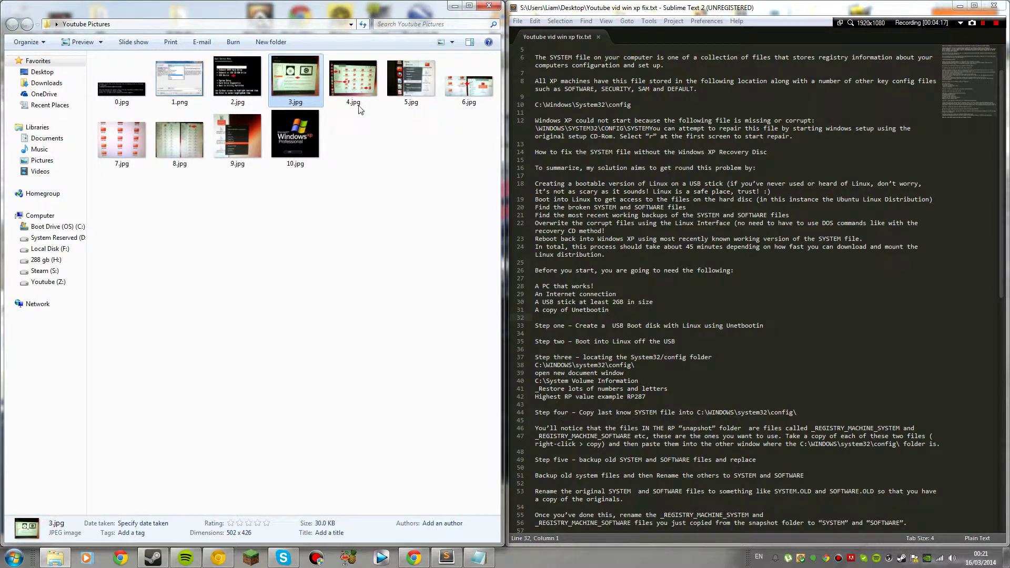
- Open 4.jpg full size and highlight \WINDOWS\ in the line 38 path
left_click(359, 87)
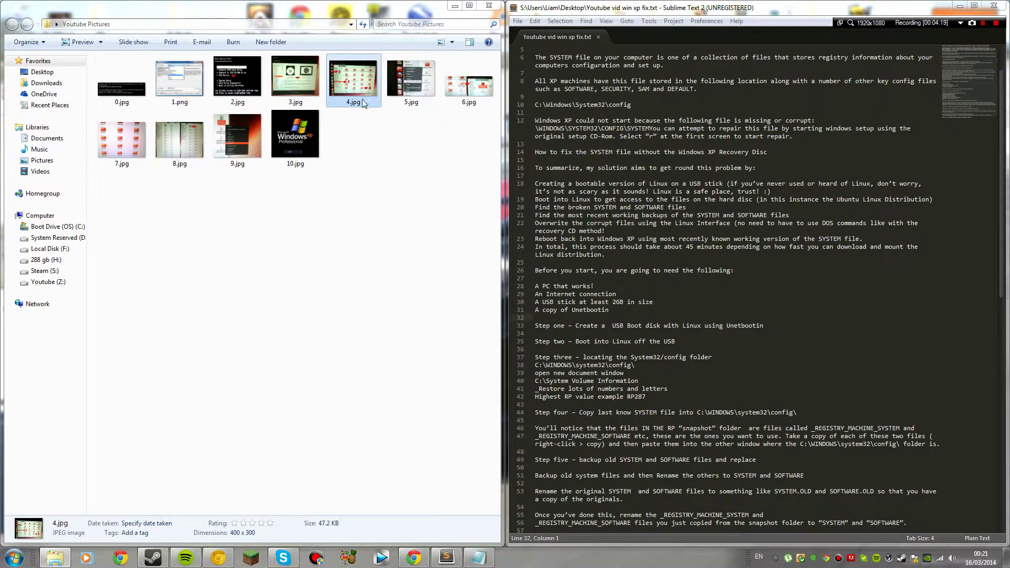
double_click(361, 90)
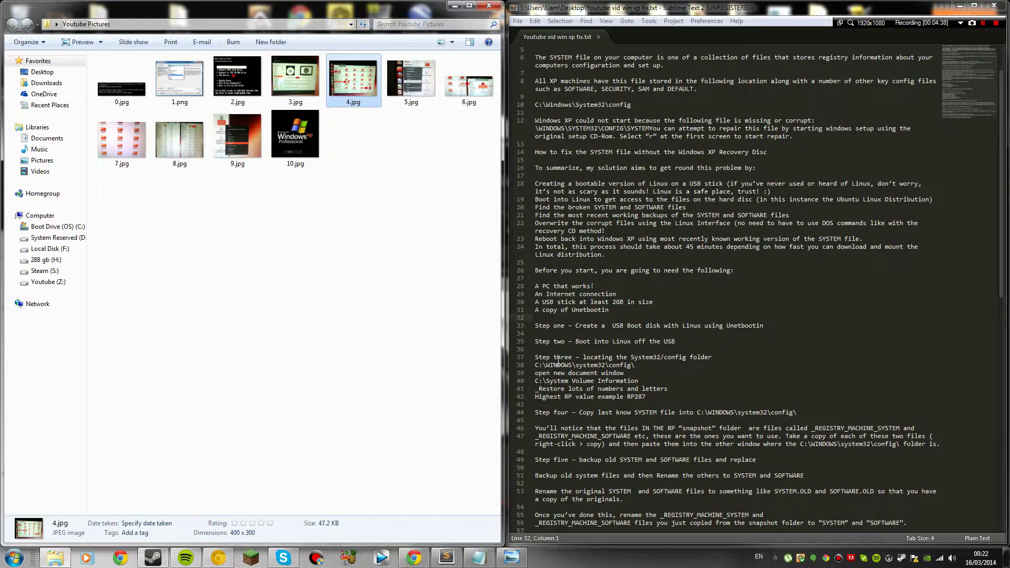
left_click_drag(539, 365, 575, 365)
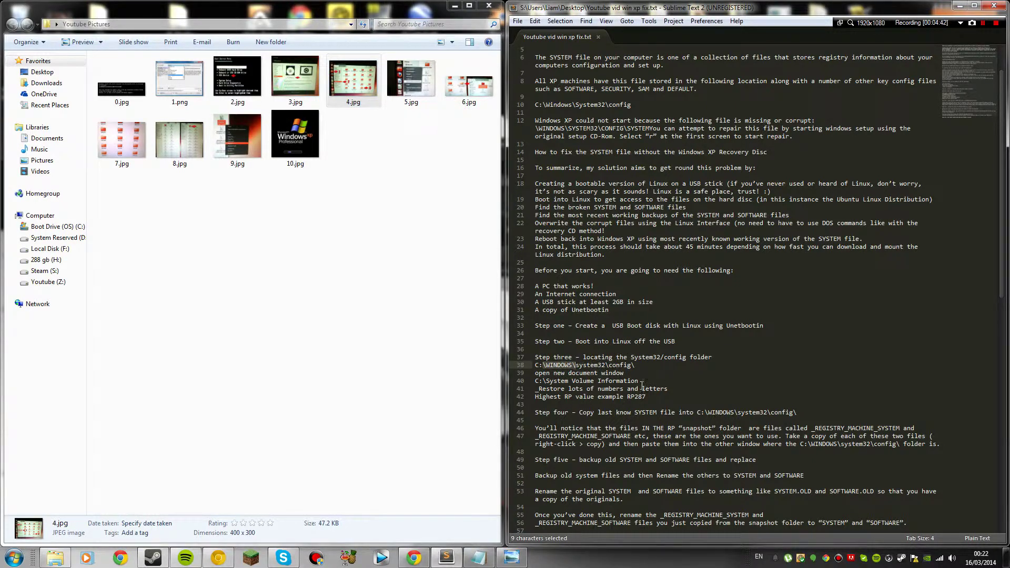
- Check the Youtube Pictures folder's full path in the address bar, then restore the 4.jpg preview
left_click(68, 556)
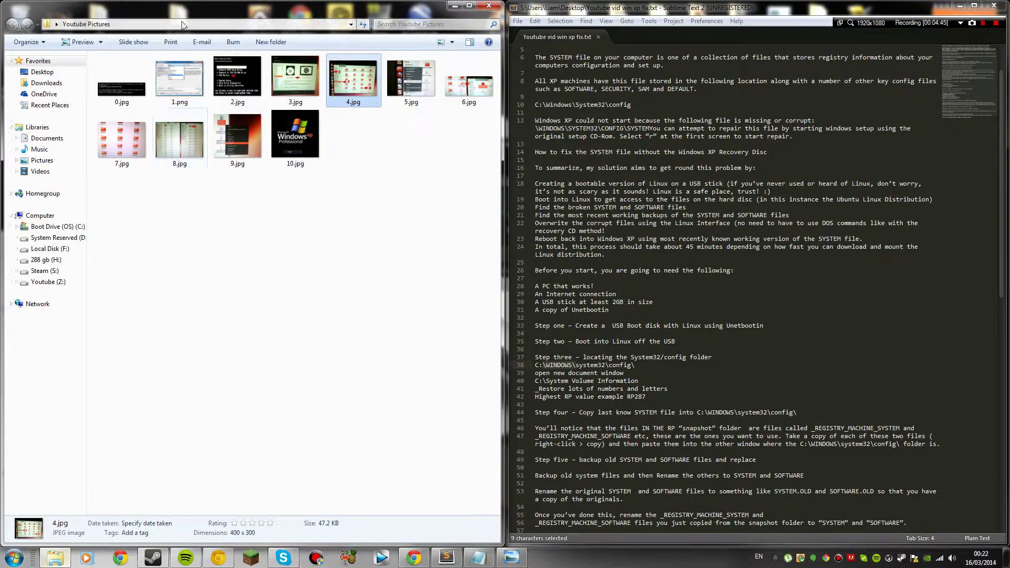
left_click(109, 25)
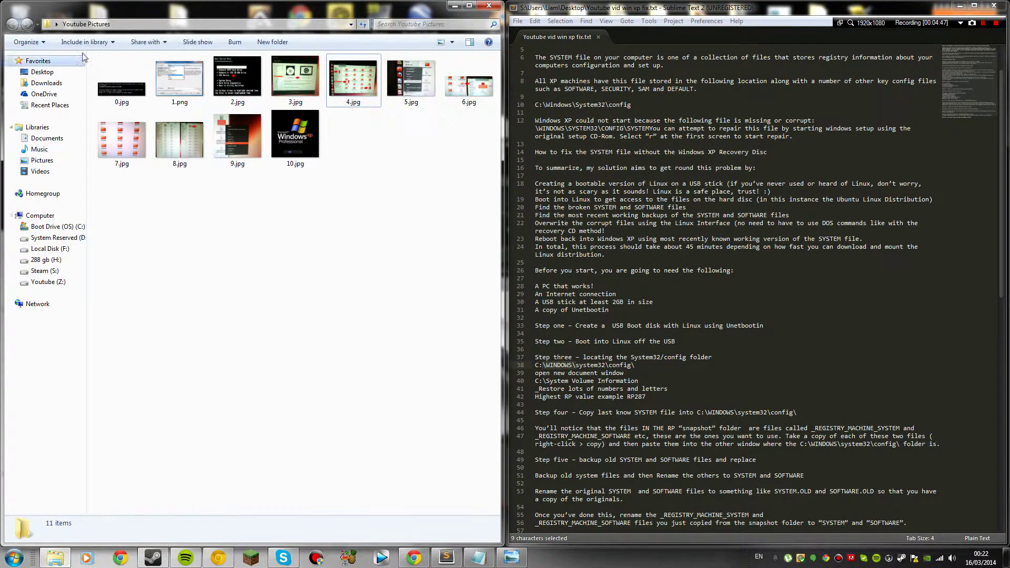
left_click(112, 24)
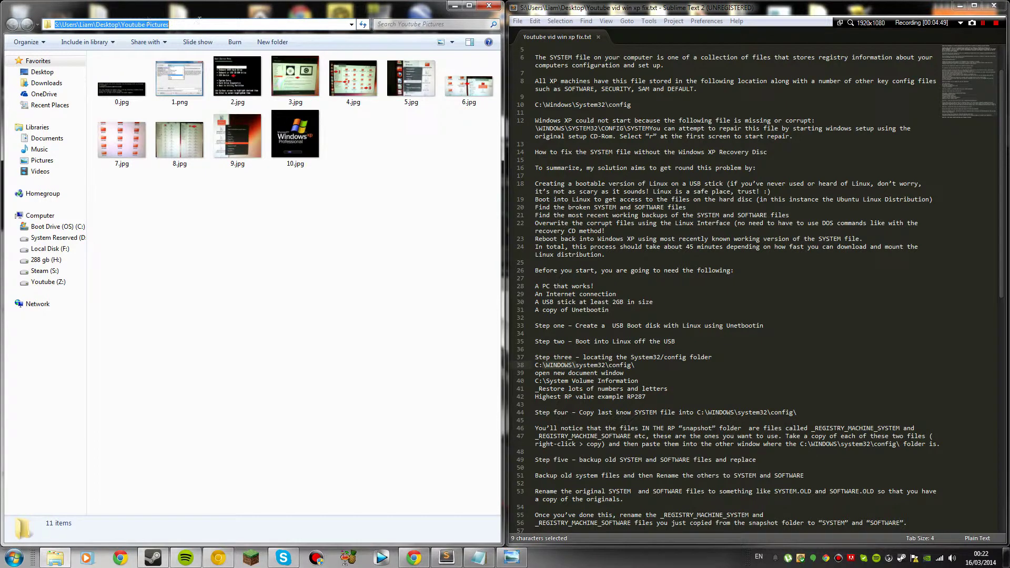
left_click(298, 321)
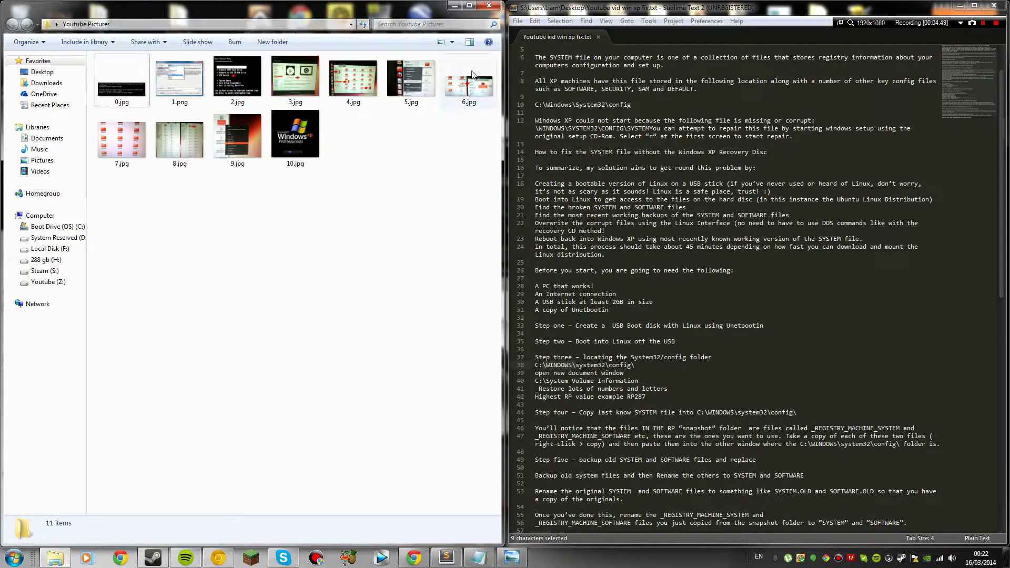
left_click(455, 6)
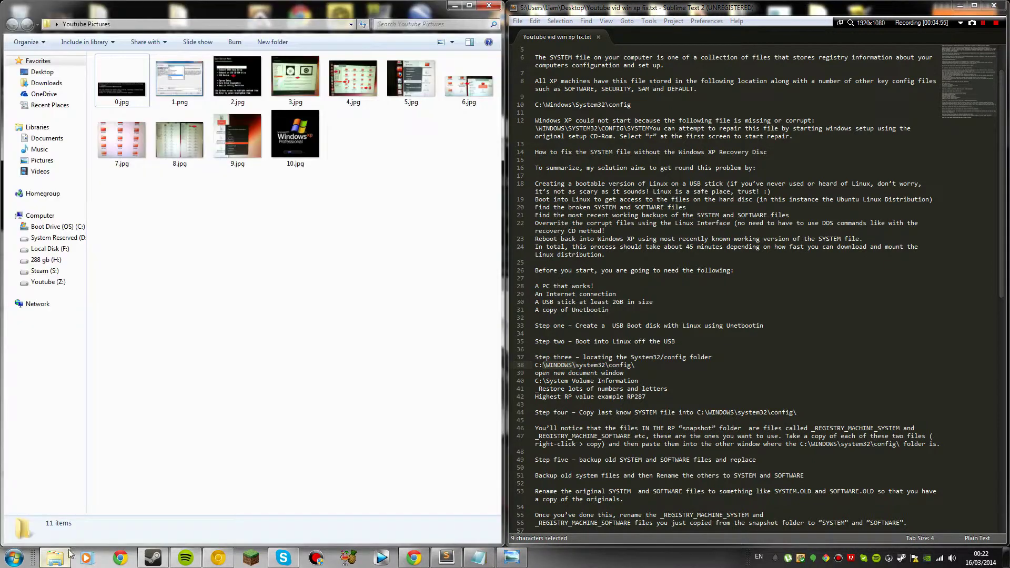
left_click(57, 560)
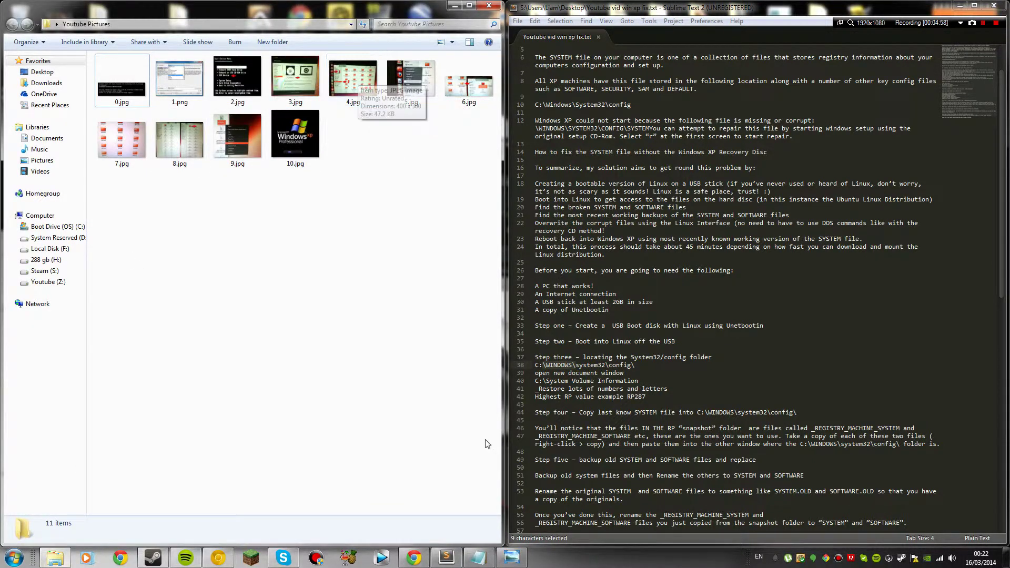
left_click(513, 559)
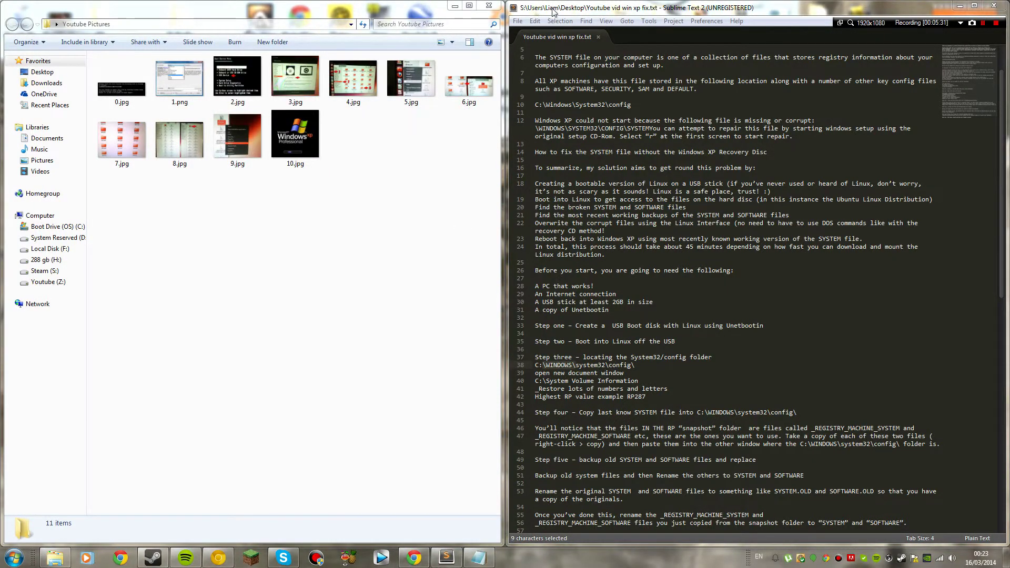
- Unsnap the Sublime Text repair notes and snap them to the right half of the screen
left_click_drag(553, 11, 362, 163)
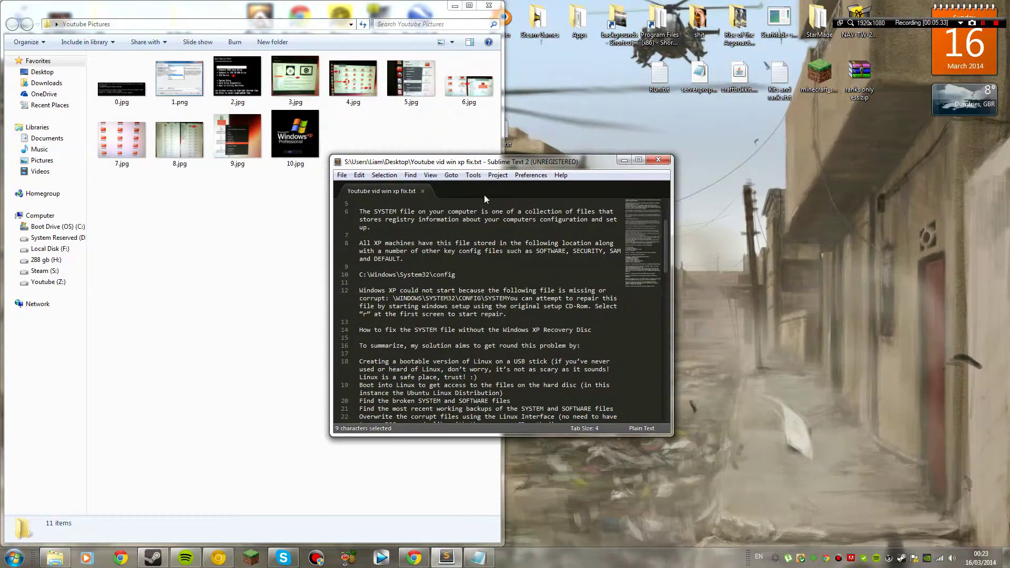
left_click_drag(505, 162, 1009, 105)
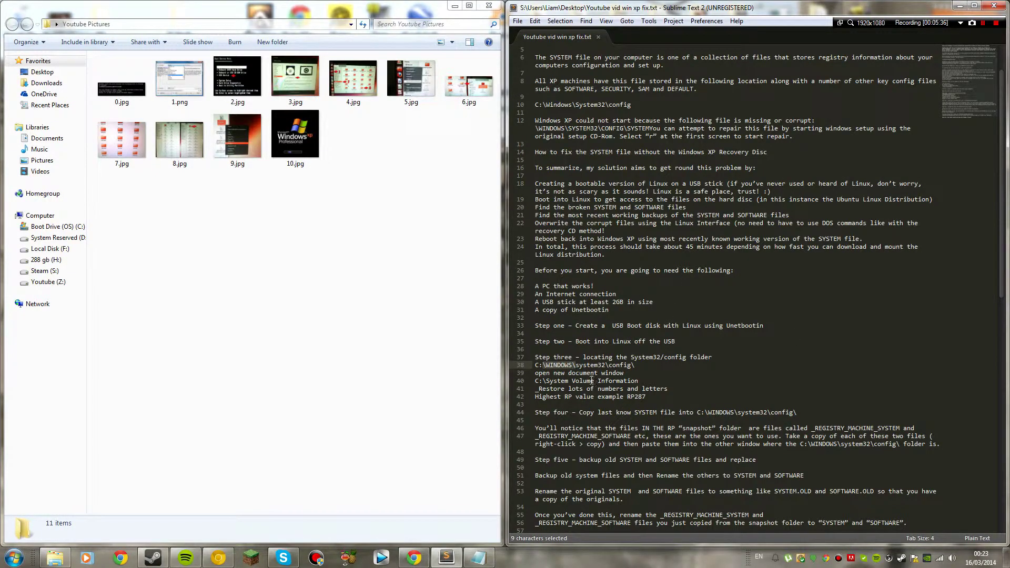
- Preview 5.jpg, then open 6.jpg showing the System Volume Information folder with _restore
double_click(412, 90)
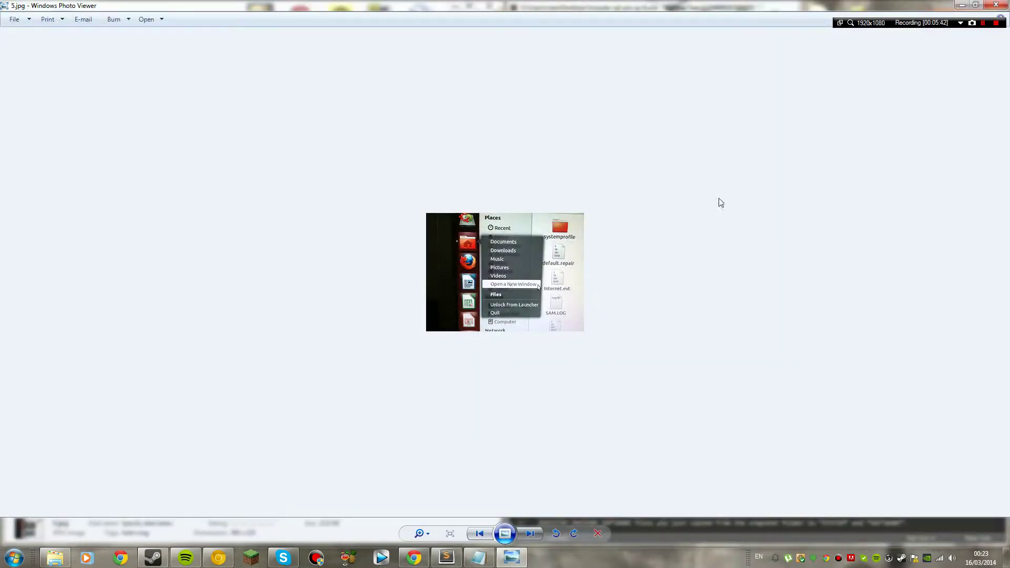
left_click(995, 5)
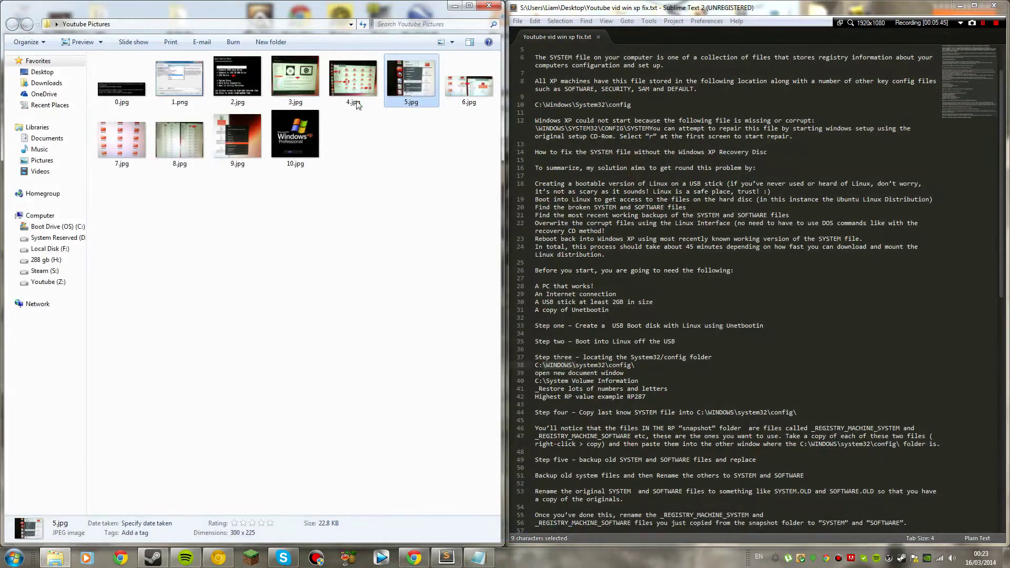
left_click(463, 97)
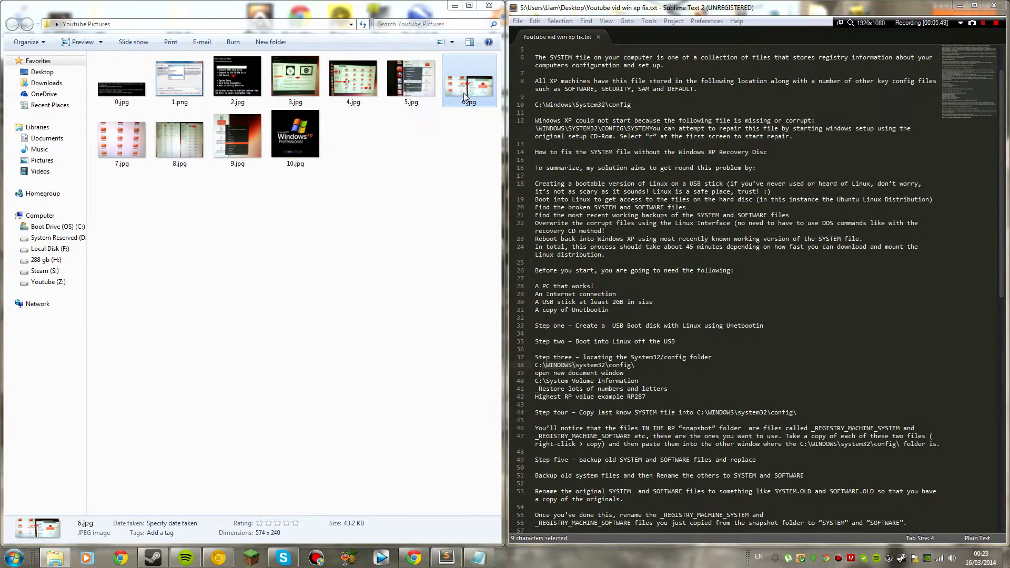
double_click(473, 97)
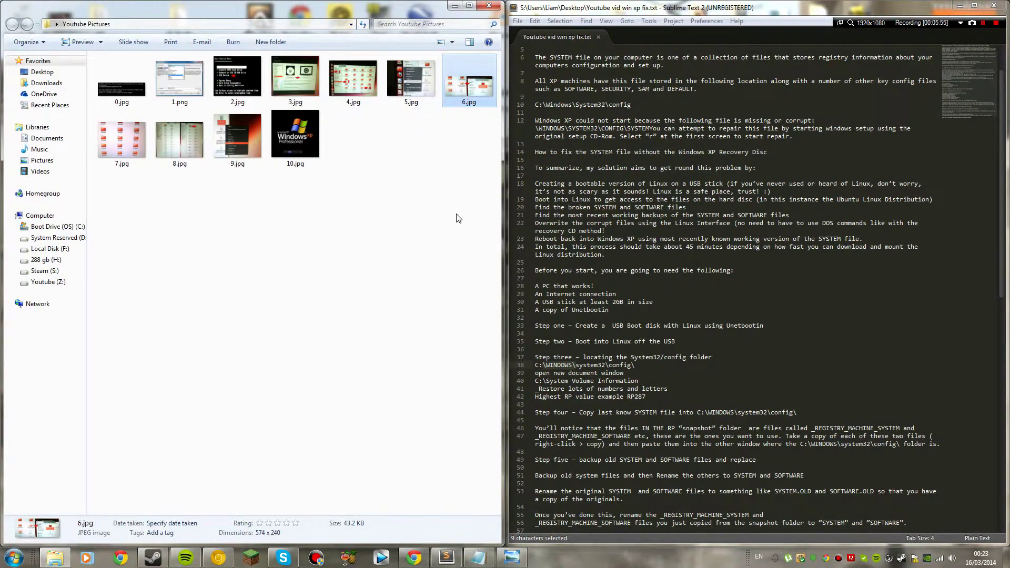
left_click(185, 146)
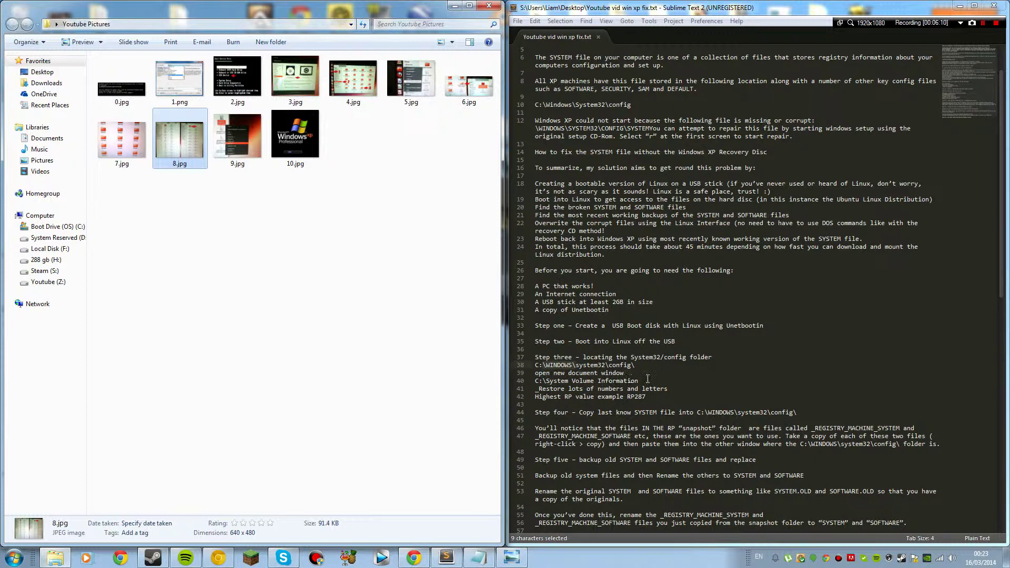
double_click(470, 92)
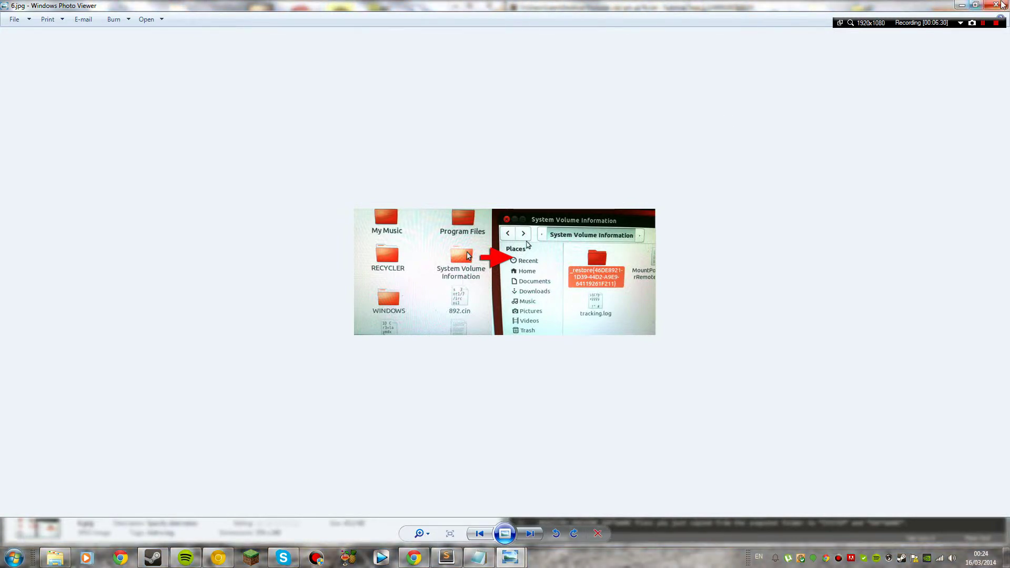
- Close the 6.jpg Photo Viewer window to return to the Youtube Pictures folder
left_click(1002, 5)
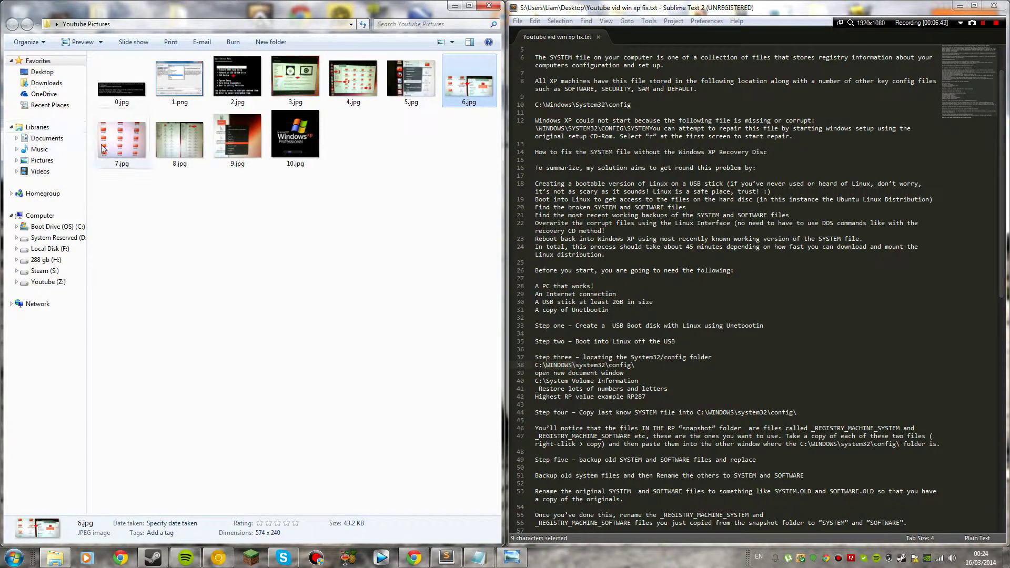
- Open 7.jpg and 8.jpg from the Youtube Pictures folder in Photo Viewer
left_click(126, 152)
double_click(126, 152)
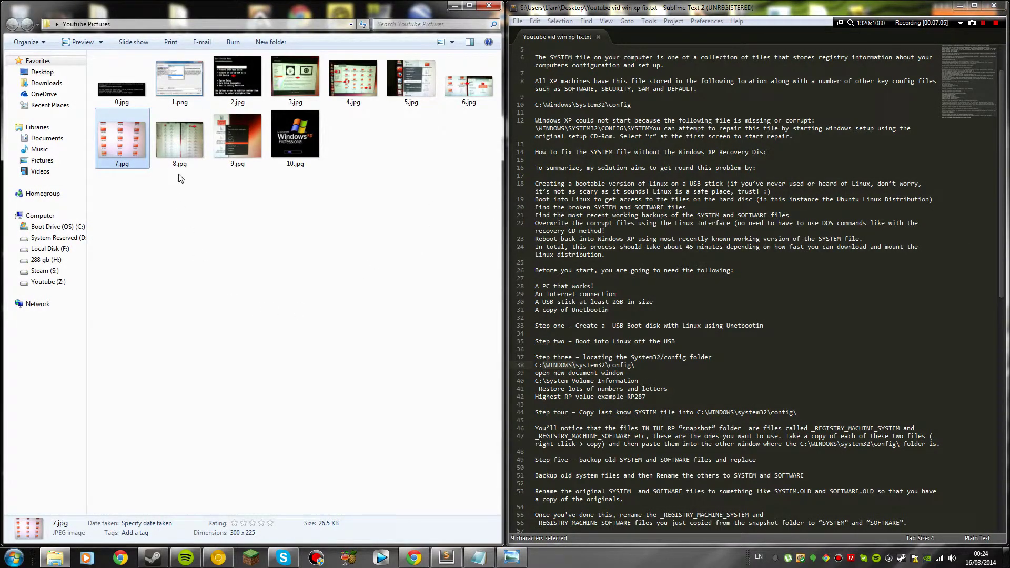
double_click(165, 148)
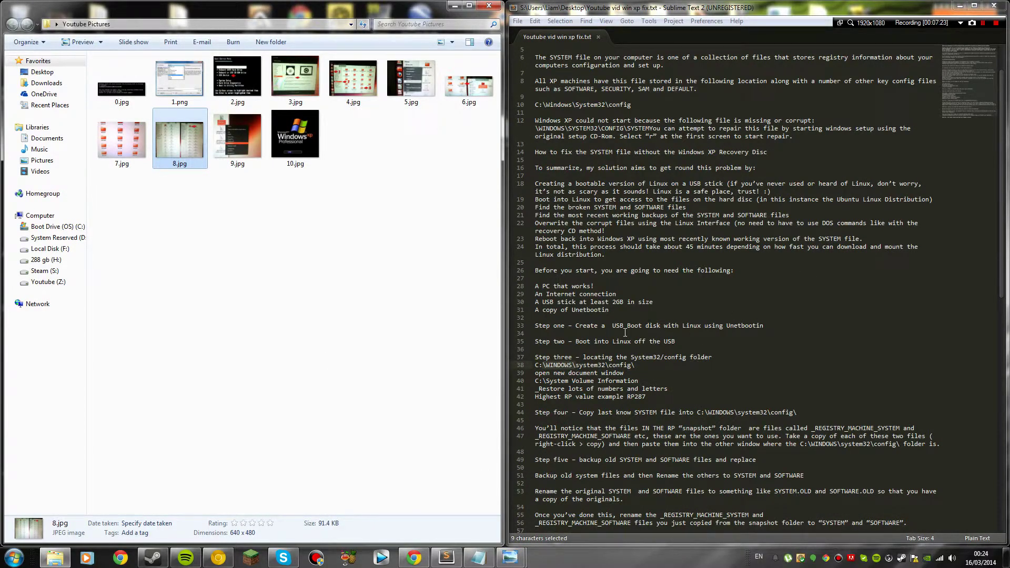
- Scroll down the repair notes, then bring the 8.jpg config-and-snapshot screenshot to the front
left_click(737, 368)
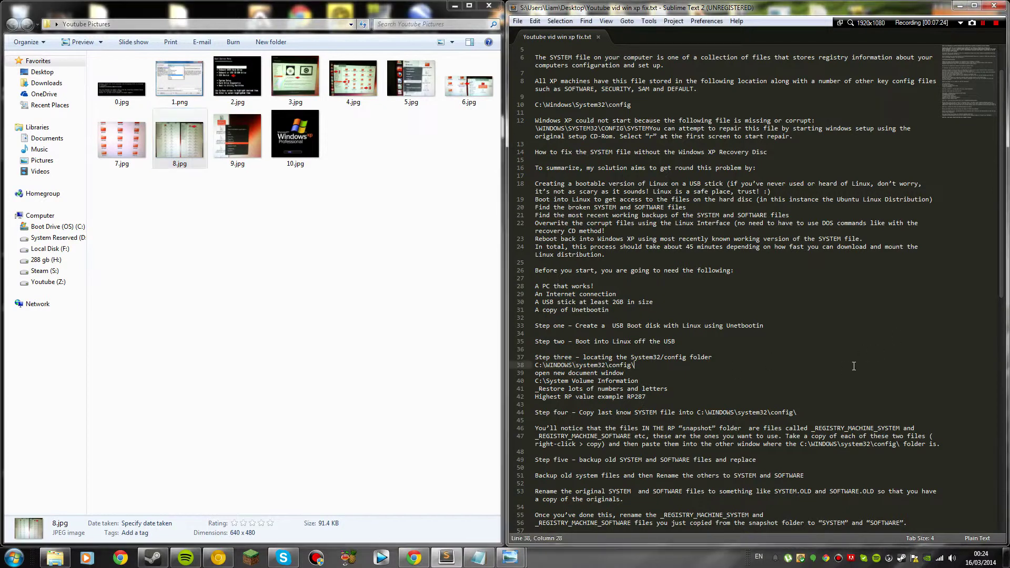
scroll(789, 368, "down", 3)
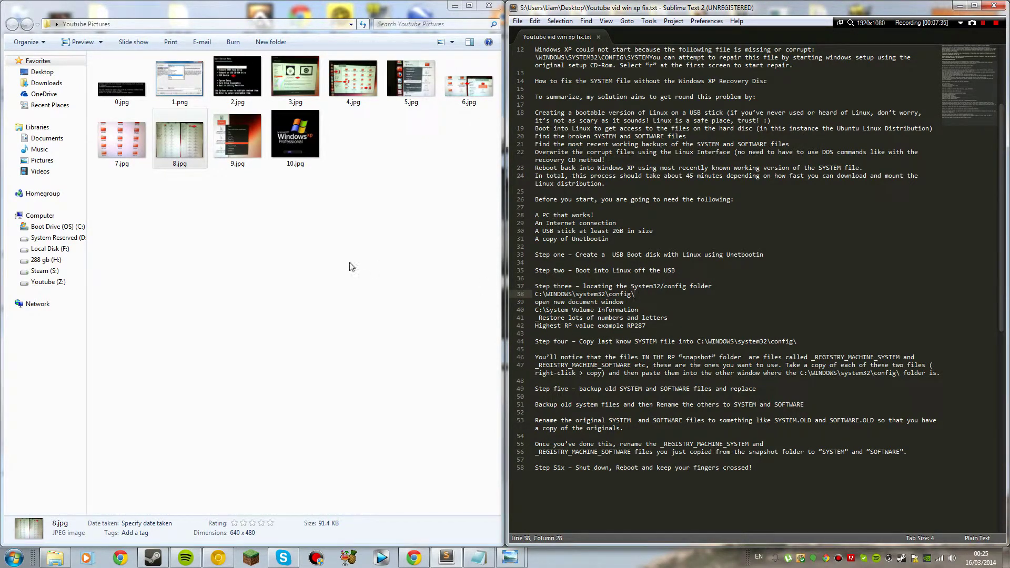
mouse_move(520, 555)
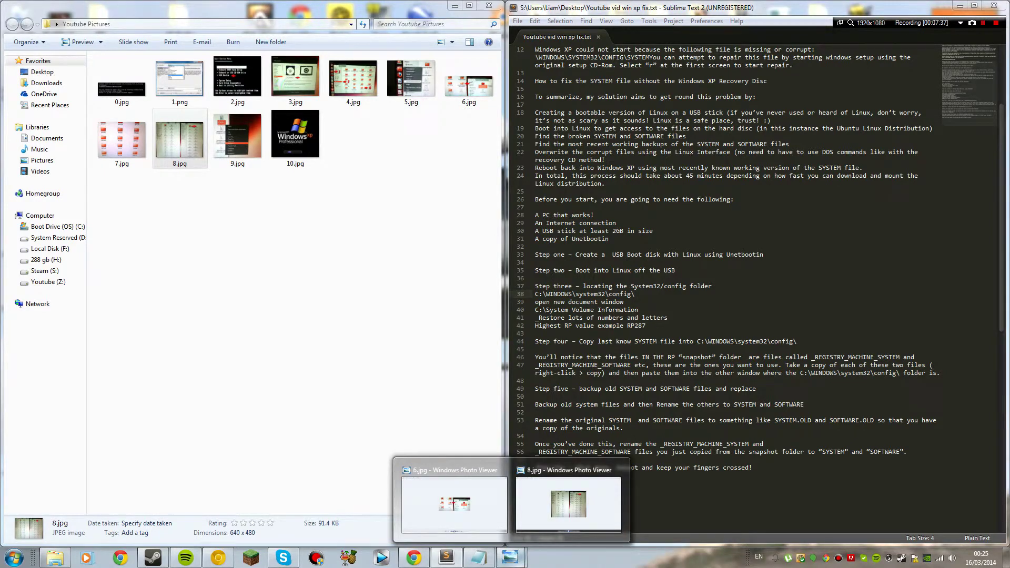
left_click(568, 502)
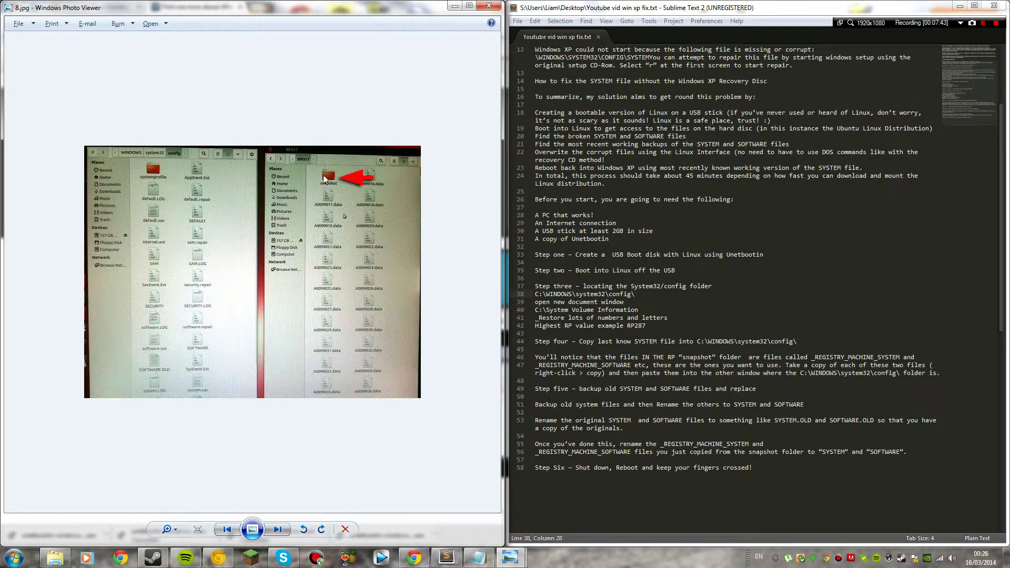
- Paste the copied snapshot-files paragraph on new lines after Step Six in the notes
left_click(763, 469)
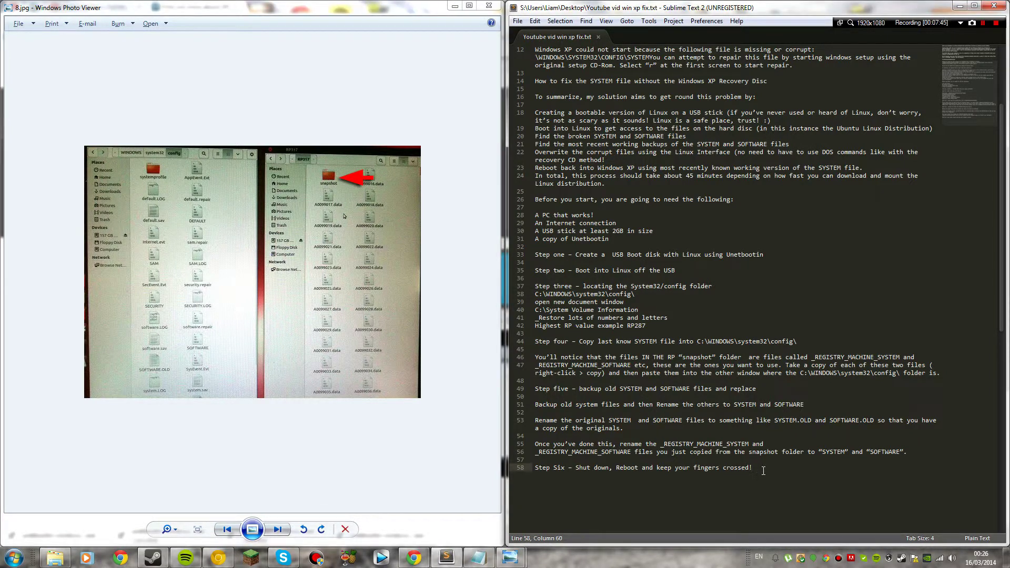
key("Return")
key("Return")
type("You’ll notice that the files IN THE RP \"snapshot\" folder  are files called _REGISTRY_MACHINE_SYSTEM and _REGISTRY_MACHINE_SOFTWARE etc, these are the ones you want to use. Take a copy of each of these two files ( right-click > copy) and then paste them into the other window where the C:\\WINDOWS\\system32\\config\\ folder is.")
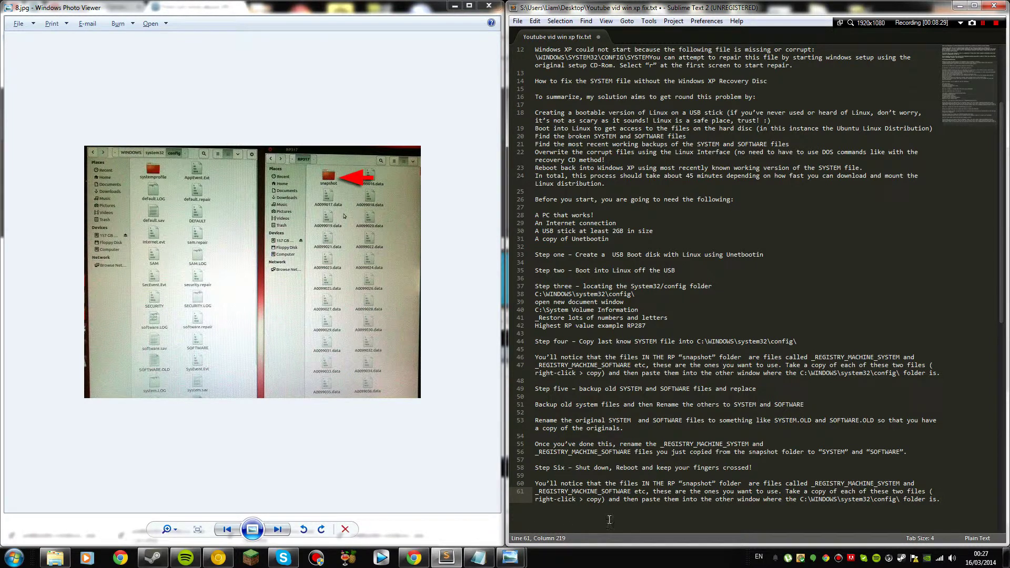
left_click_drag(545, 492, 598, 493)
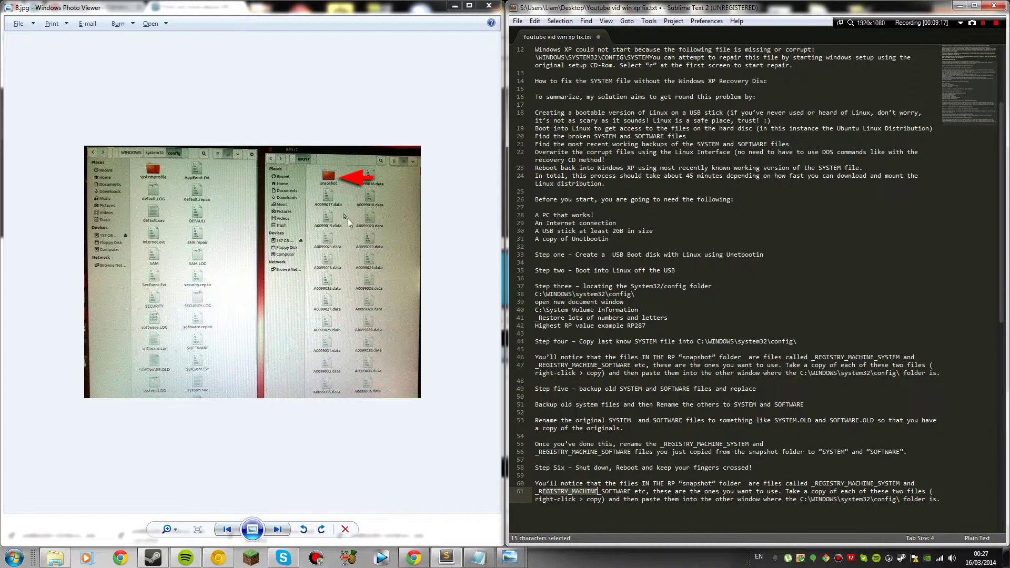
left_click(487, 7)
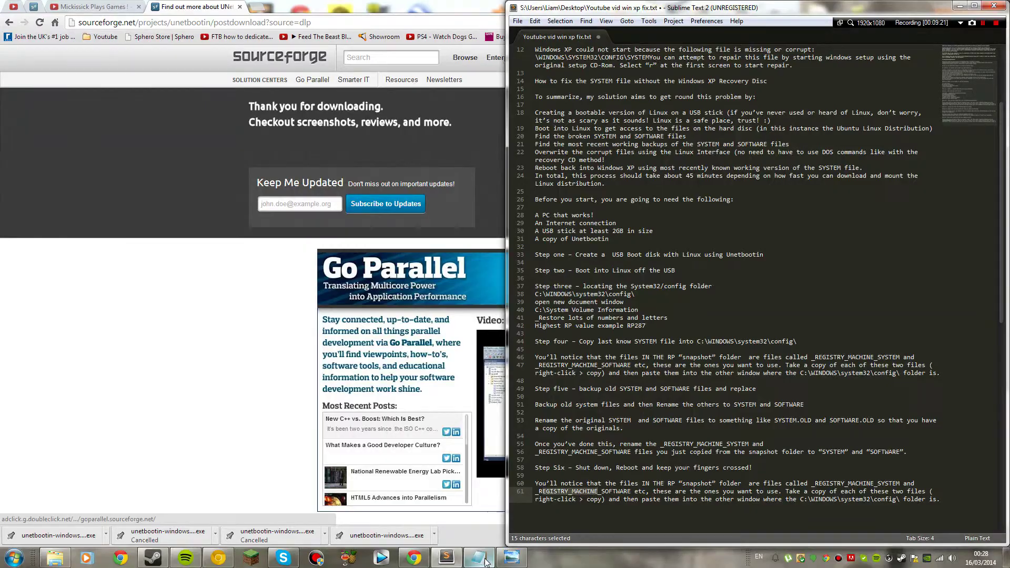
- Close the 6.jpg viewer, return to Youtube Pictures, and open 10.jpg, the XP boot screen
left_click(485, 562)
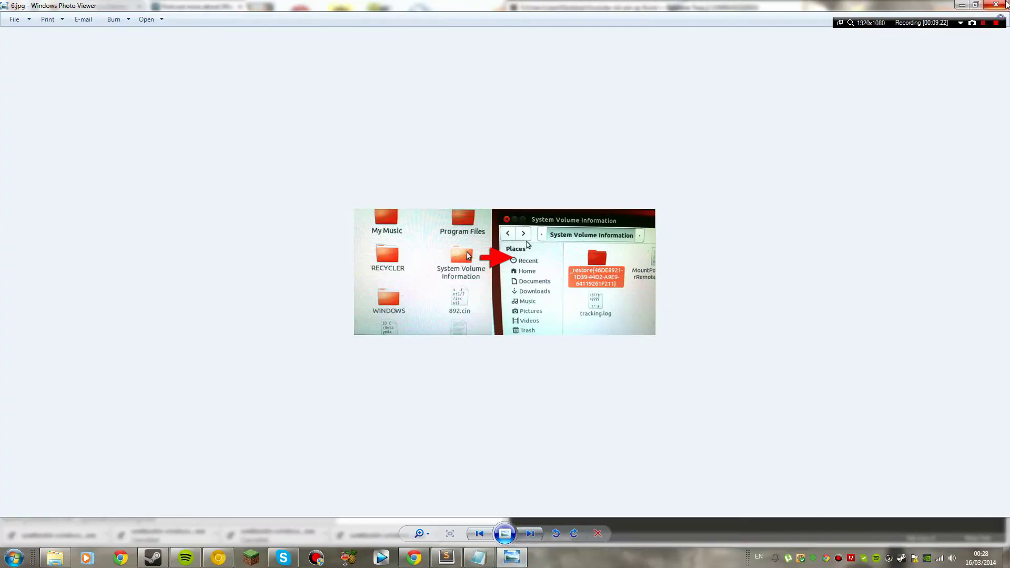
left_click(1006, 4)
left_click(96, 534)
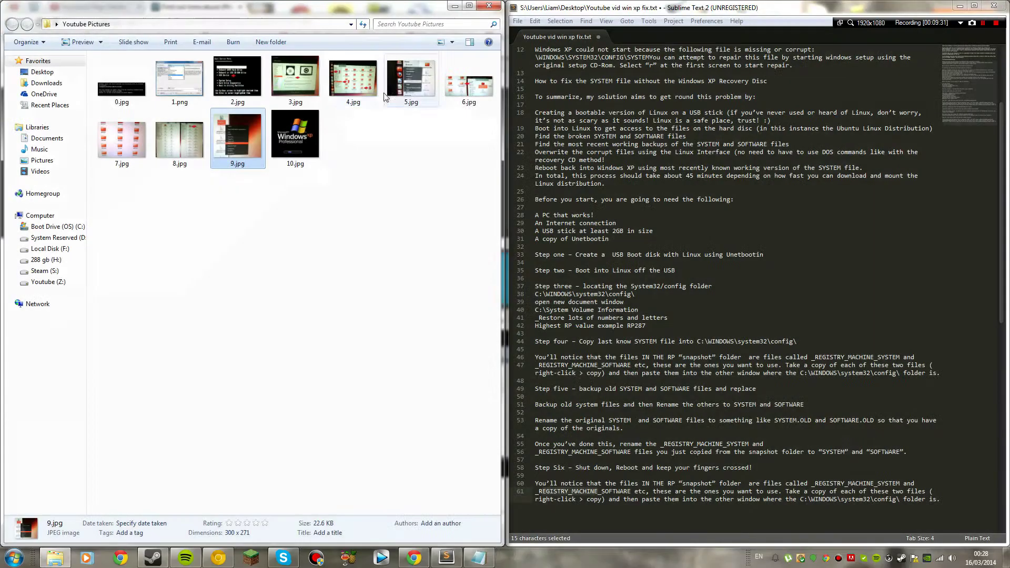
double_click(296, 136)
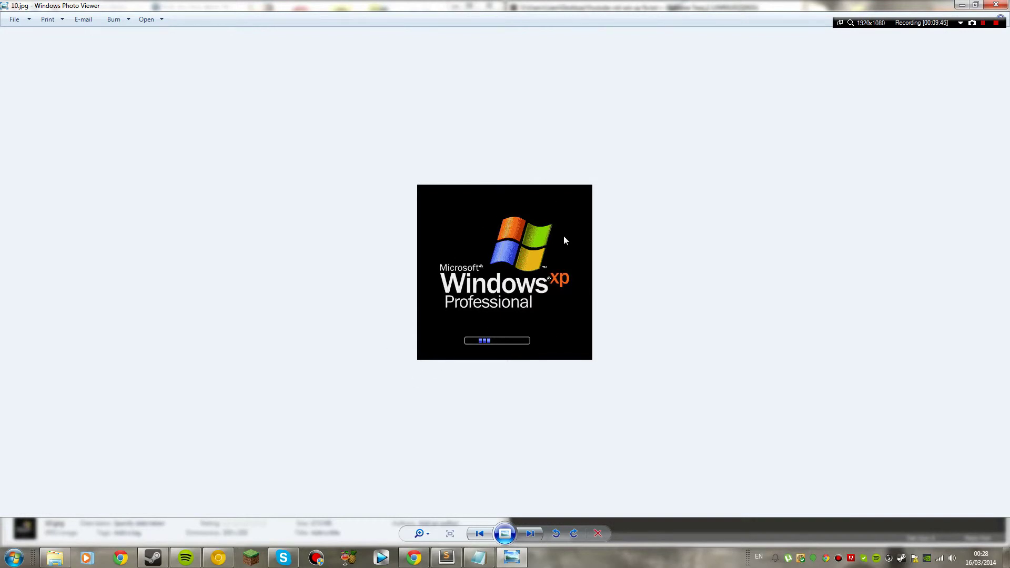
left_click(996, 4)
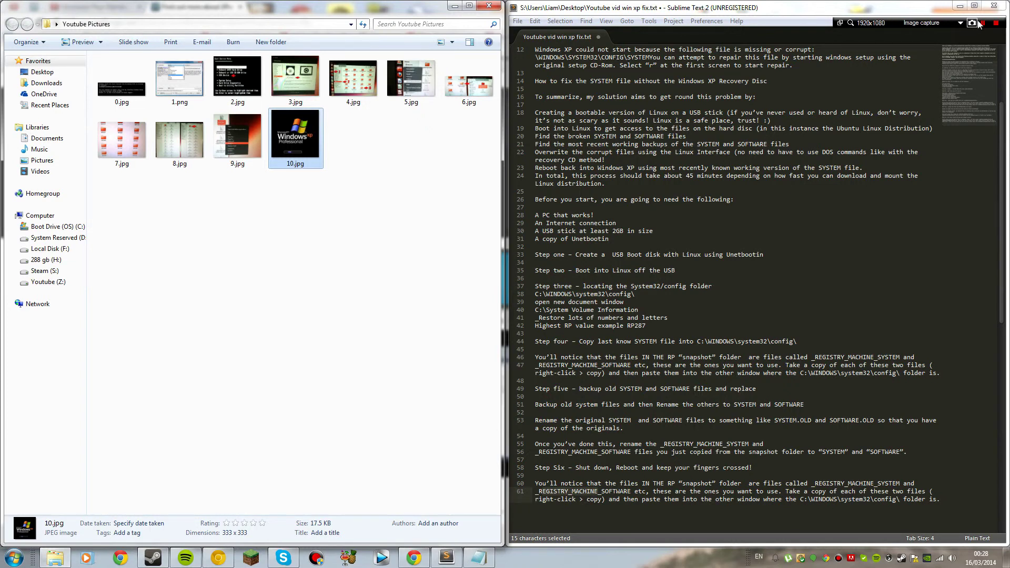
left_click(995, 24)
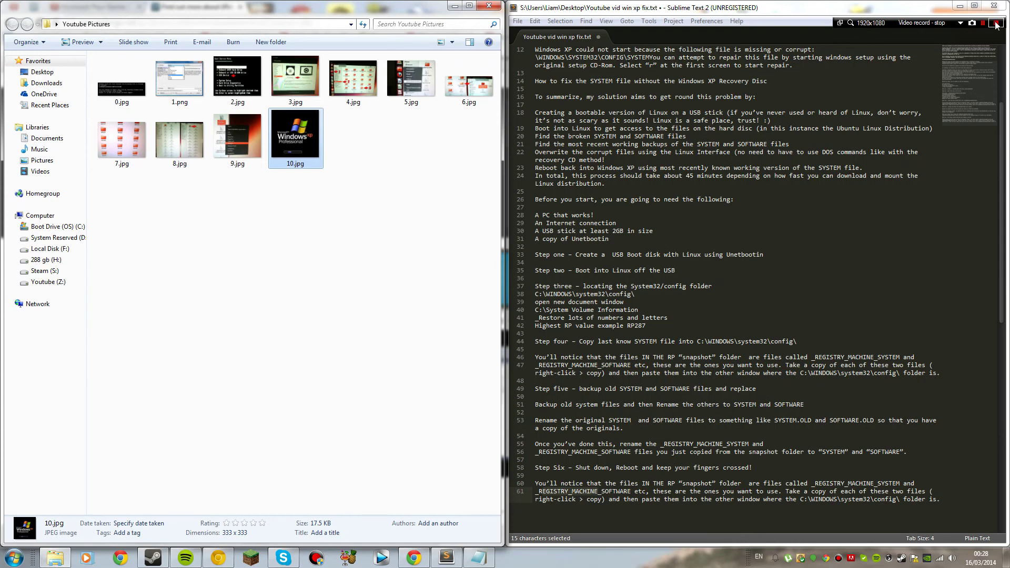